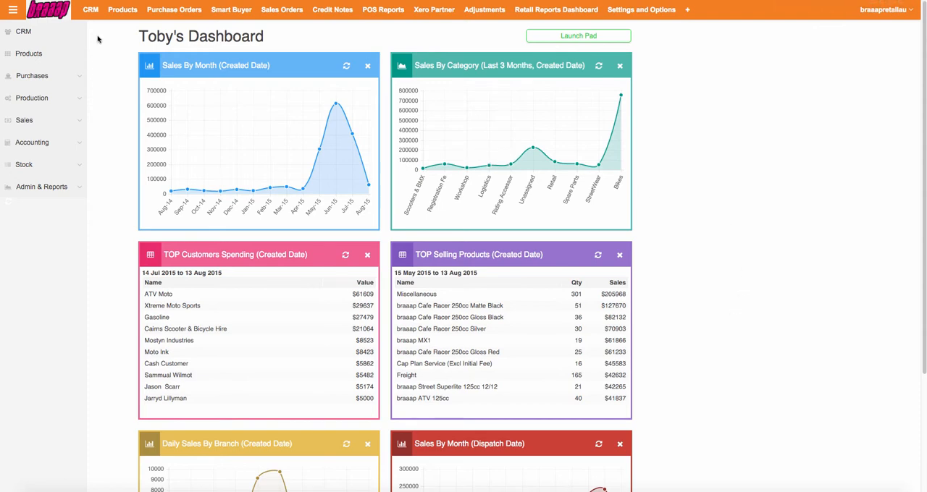
# Step: Go to the CRM contact list, clear the search keyword and start creating a new customer
pyautogui.click(91, 9)
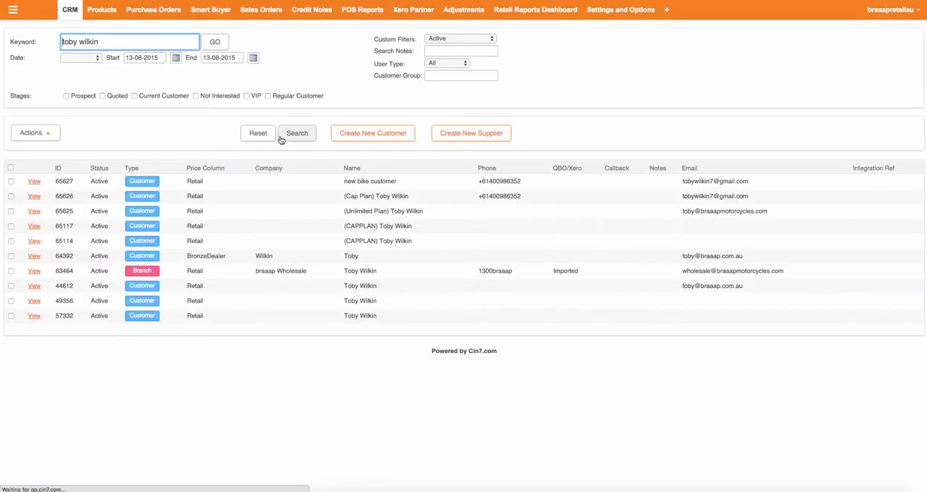
pyautogui.tripleClick(116, 42)
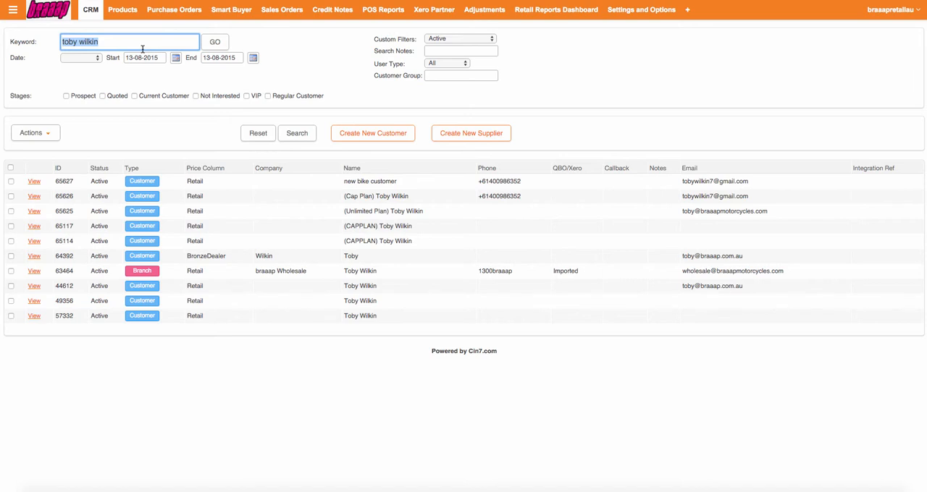
pyautogui.press('BackSpace')
pyautogui.click(390, 133)
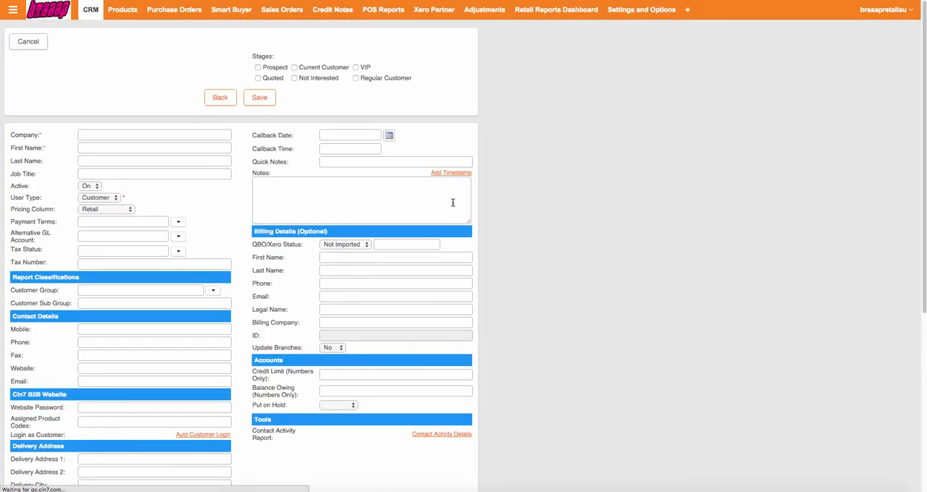
pyautogui.click(171, 134)
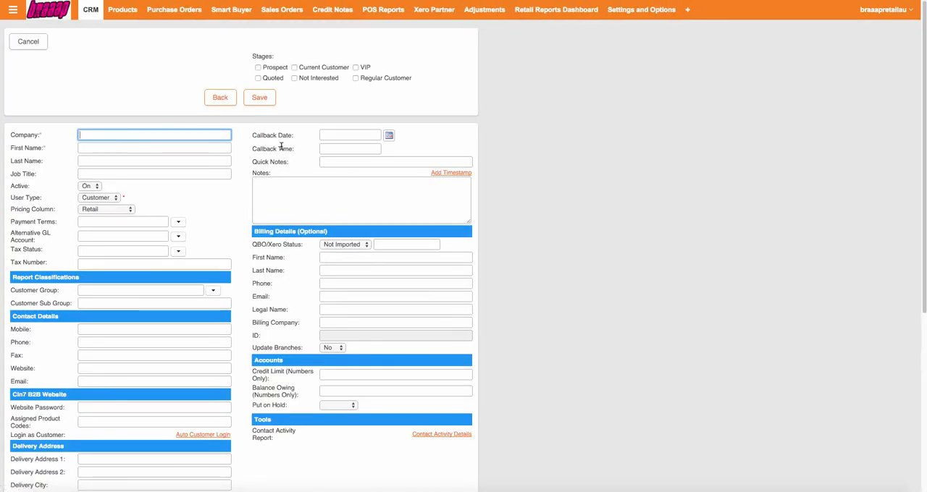
pyautogui.press('Tab')
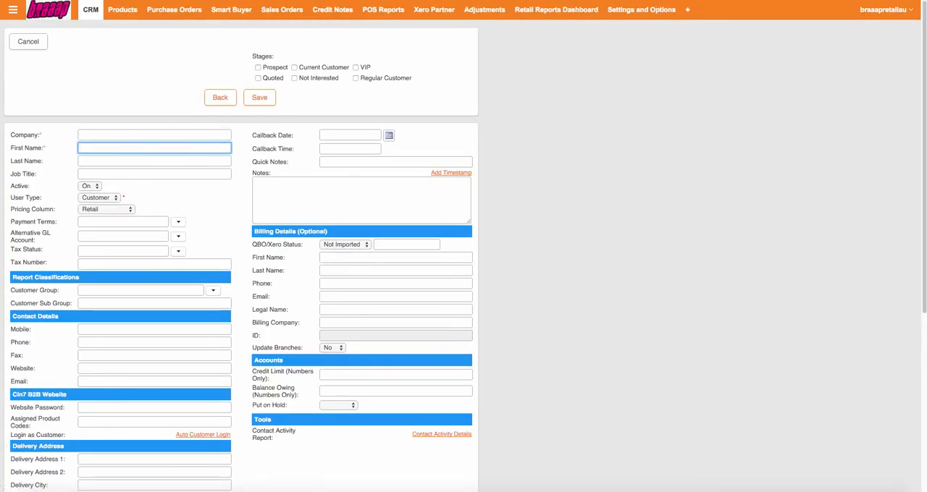
pyautogui.press('Tab')
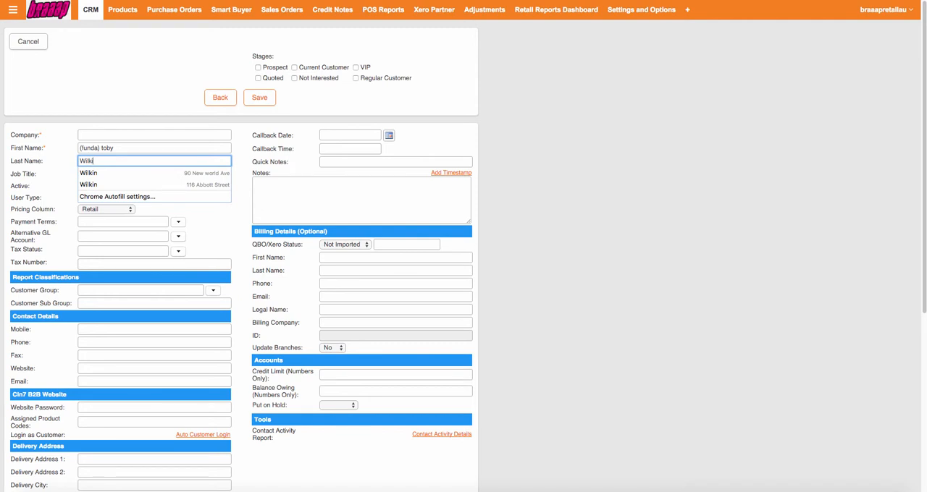
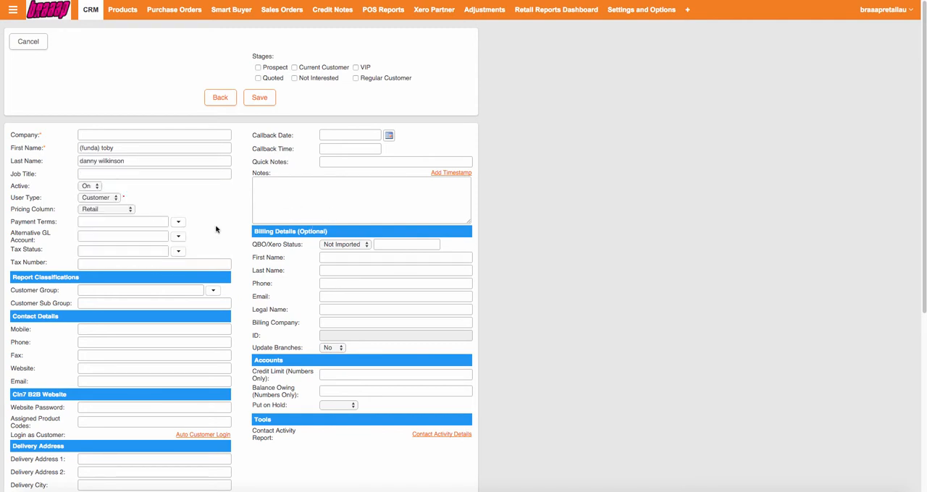
pyautogui.click(176, 224)
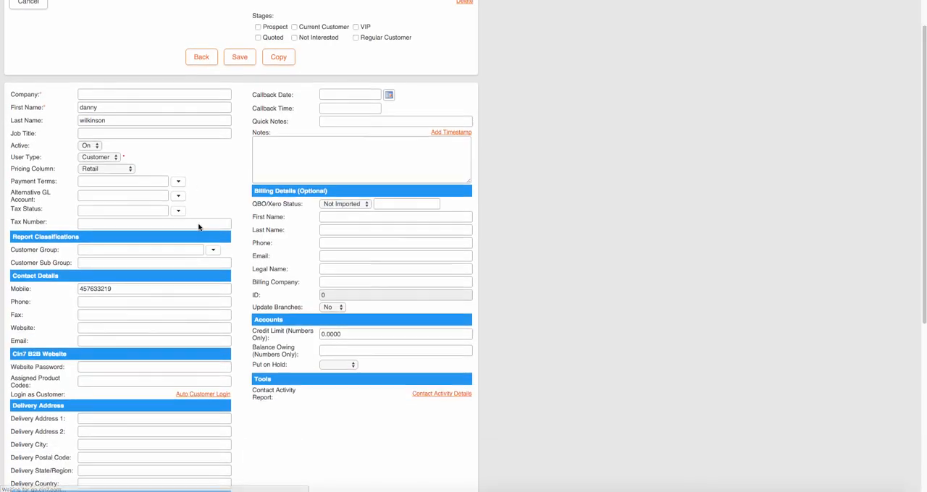
# Step: Replace the customer's first name with "(funda)" followed by the actual first name, and enter the customer's last name
pyautogui.scroll(-1, 198, 227)
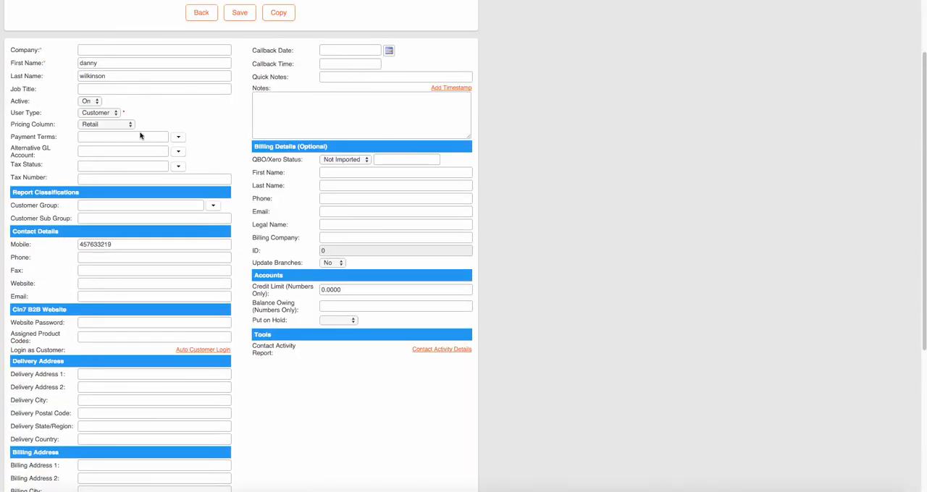
pyautogui.doubleClick(127, 66)
pyautogui.press('BackSpace')
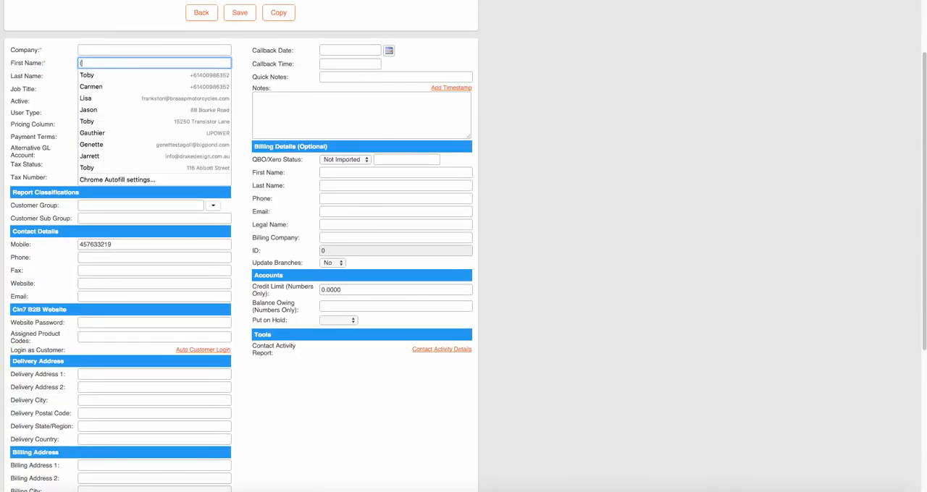
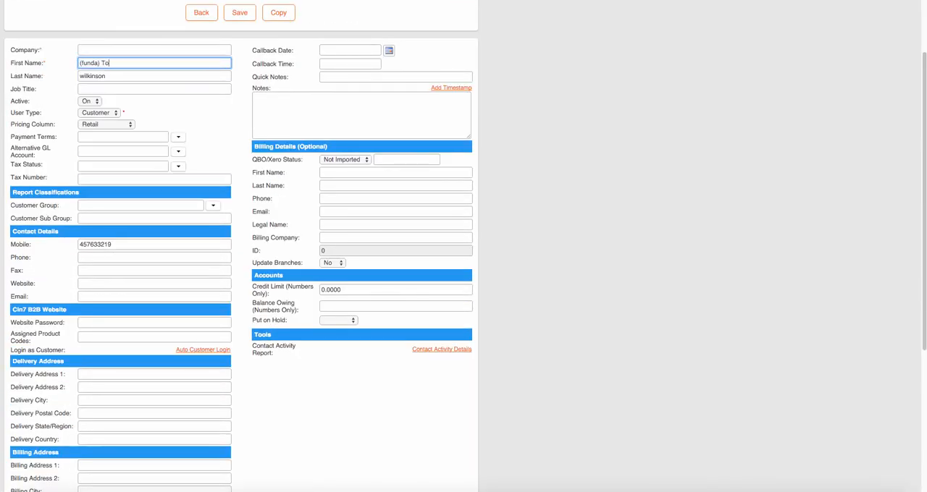
pyautogui.press('Tab')
pyautogui.press('Tab')
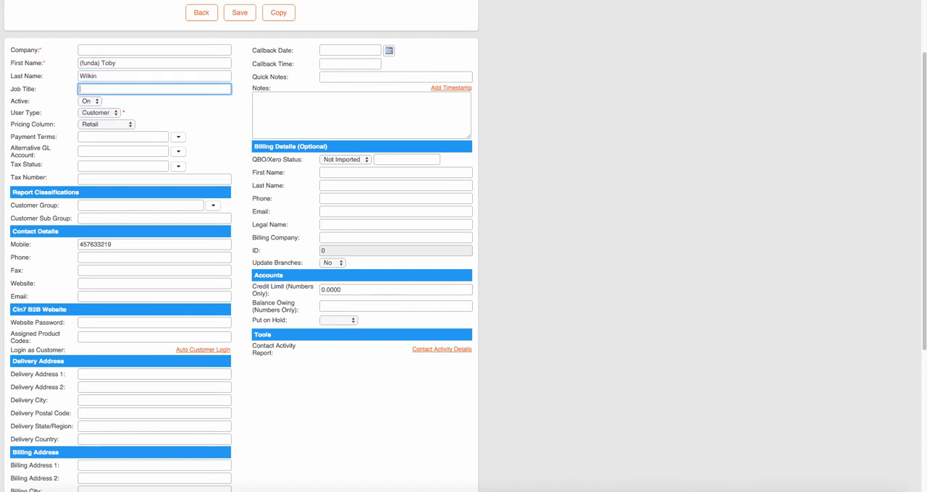
pyautogui.click(233, 163)
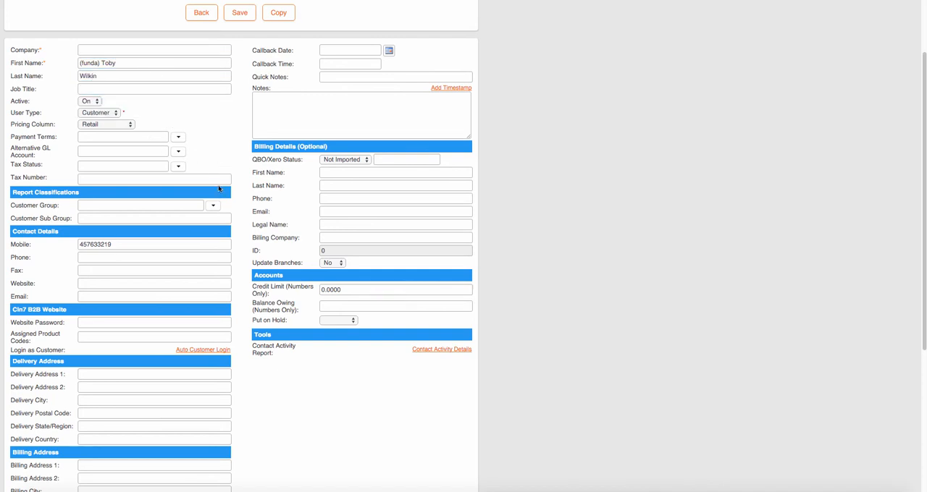
# Step: Fill in the customer's phone, e-mail and delivery address from the saved address suggestion, and save the customer record
pyautogui.scroll(-2, 217, 178)
pyautogui.scroll(-1, 124, 250)
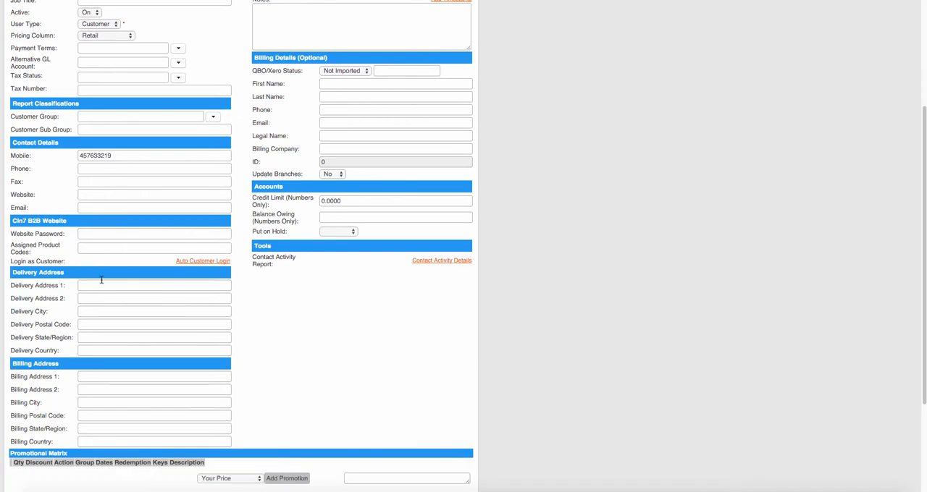
pyautogui.click(176, 286)
pyautogui.write('90')
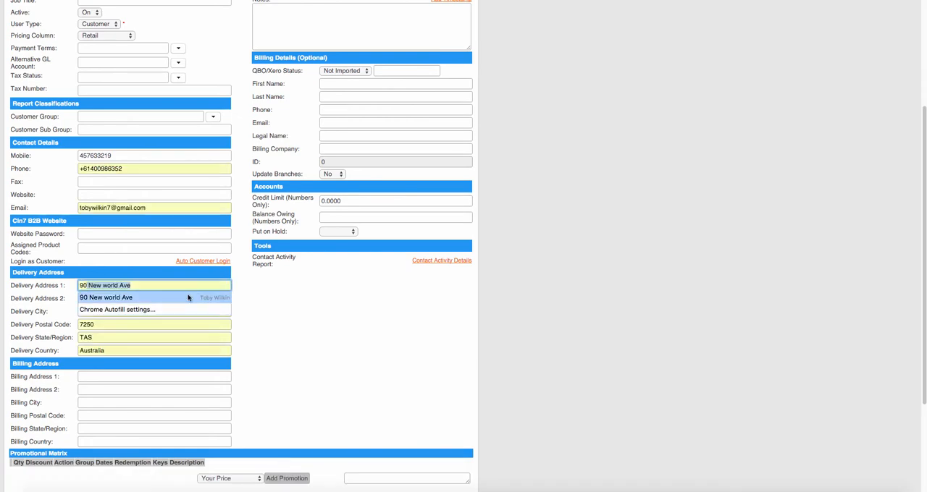
pyautogui.click(190, 297)
pyautogui.scroll(-1, 268, 318)
pyautogui.scroll(5, 268, 319)
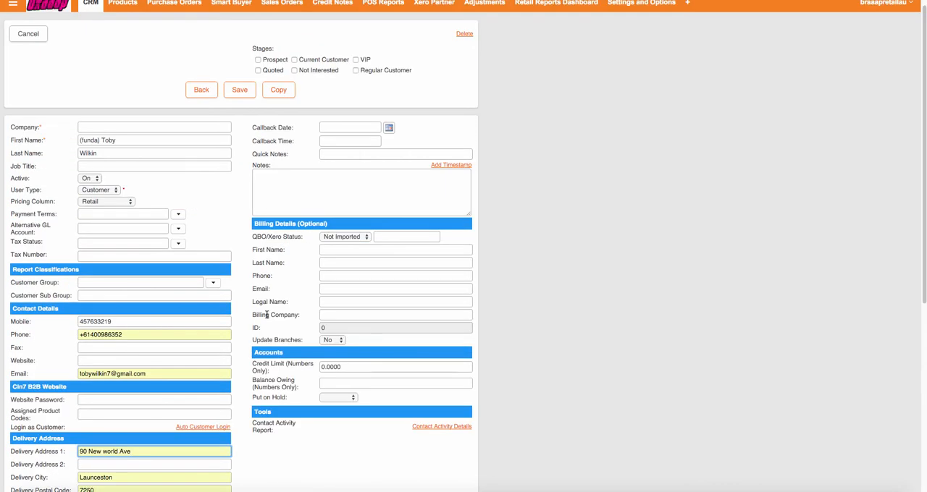
pyautogui.scroll(-6, 268, 315)
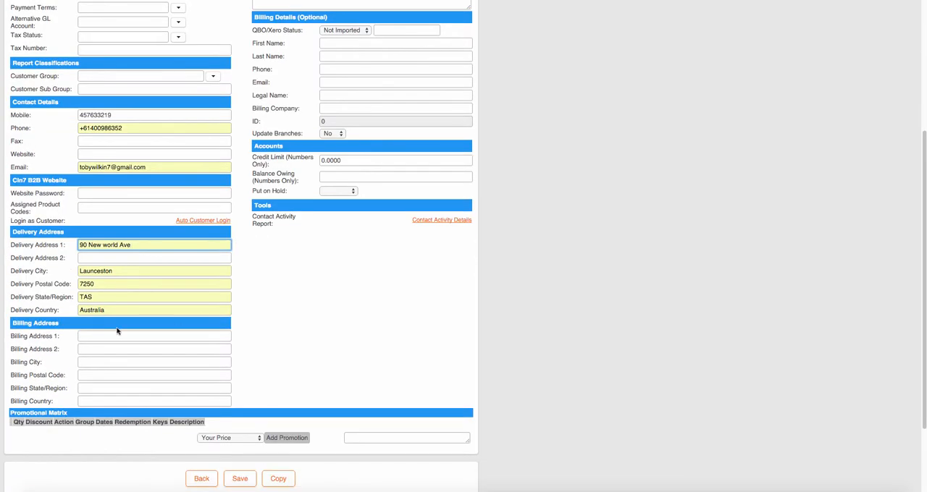
pyautogui.scroll(-3, 233, 359)
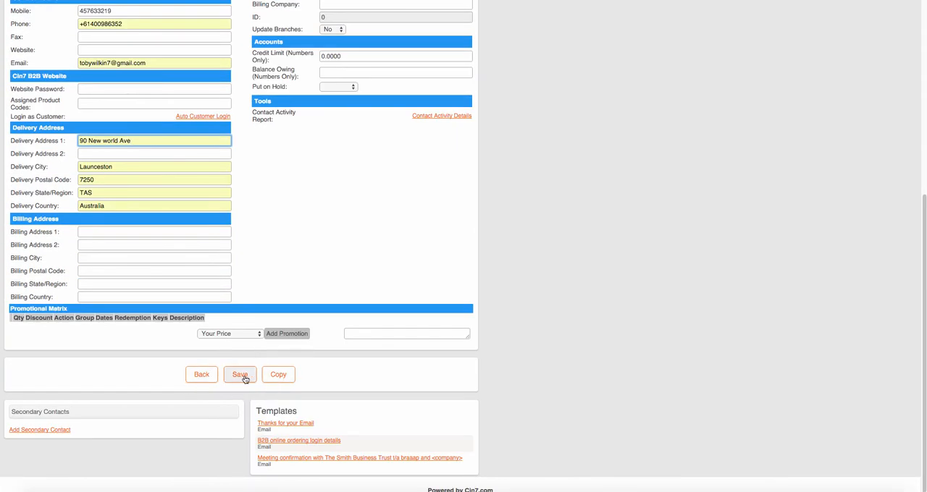
pyautogui.click(240, 375)
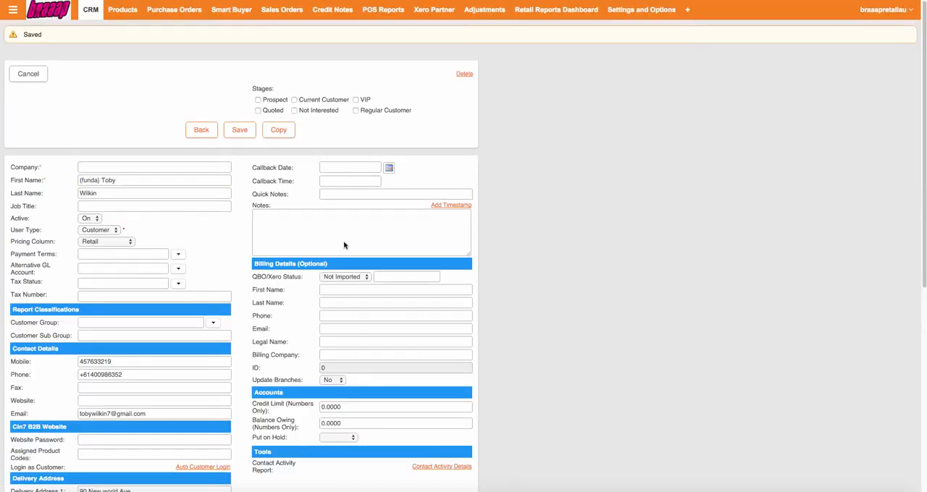
# Step: Create a new sales order and select the saved "(funda)" customer as its contact
pyautogui.click(280, 9)
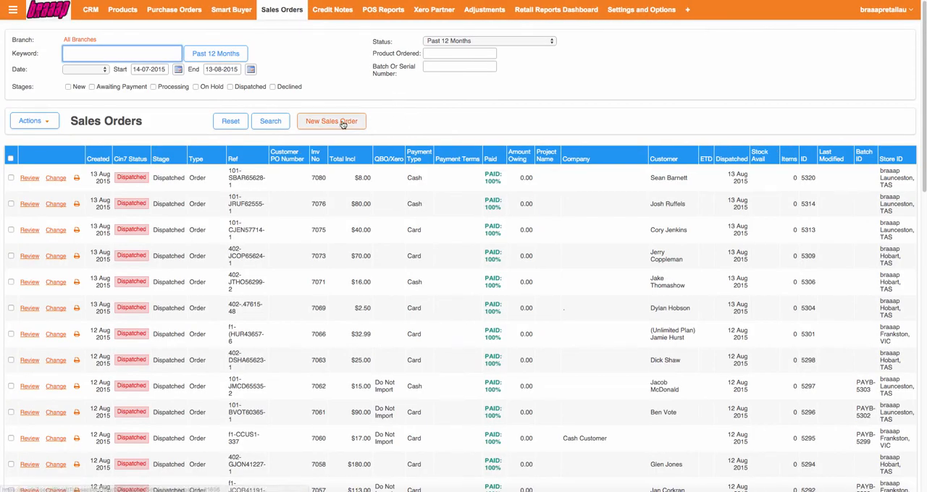
pyautogui.click(342, 124)
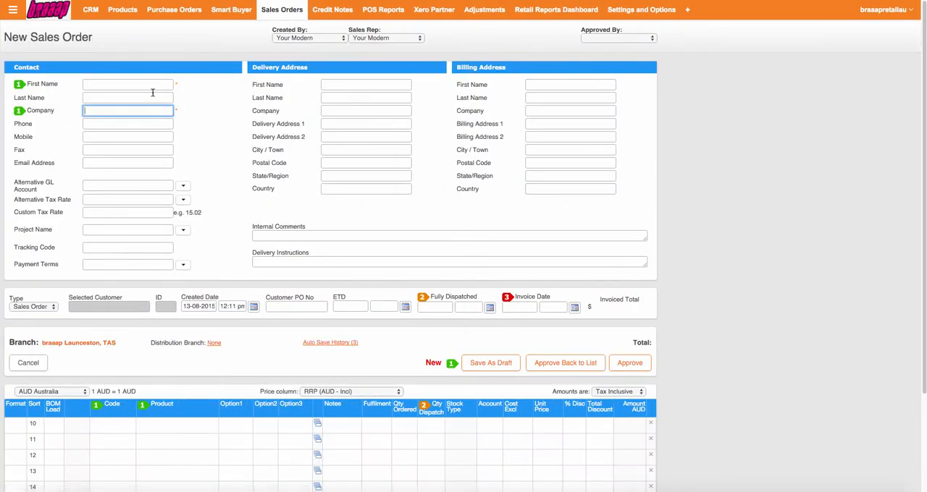
pyautogui.click(108, 85)
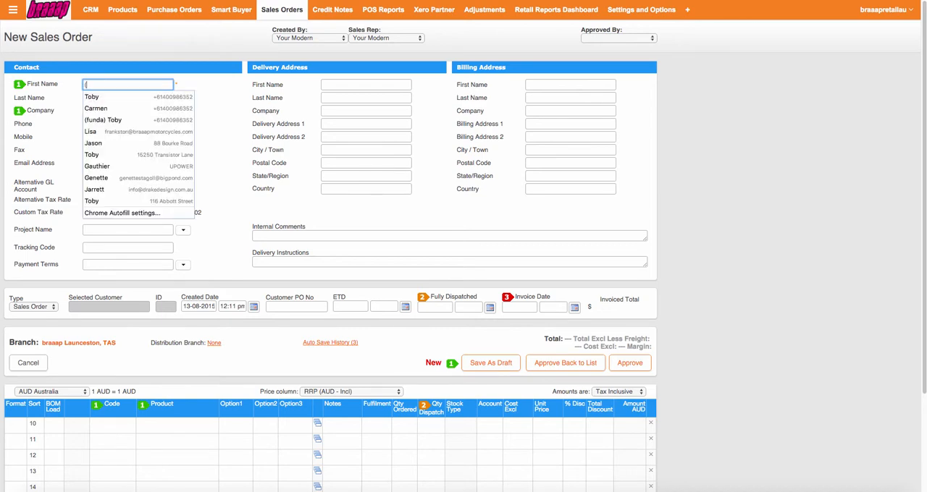
pyautogui.write('(funda')
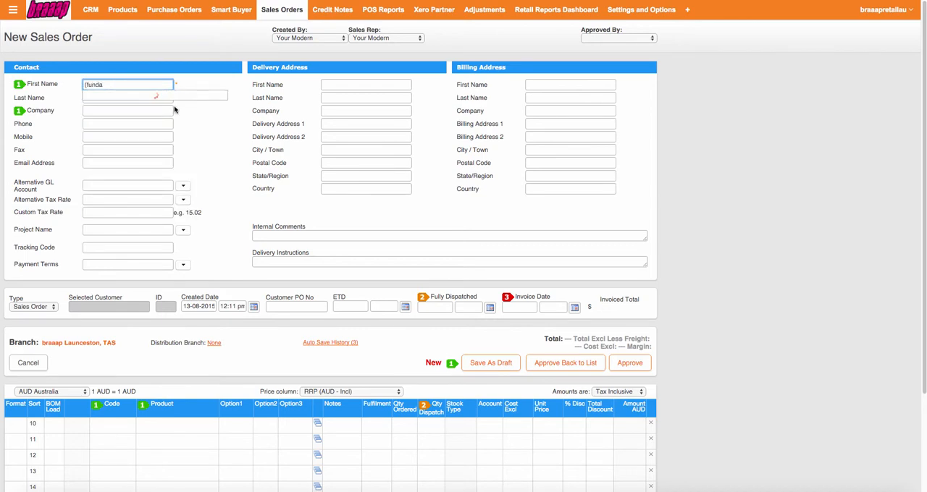
pyautogui.click(133, 97)
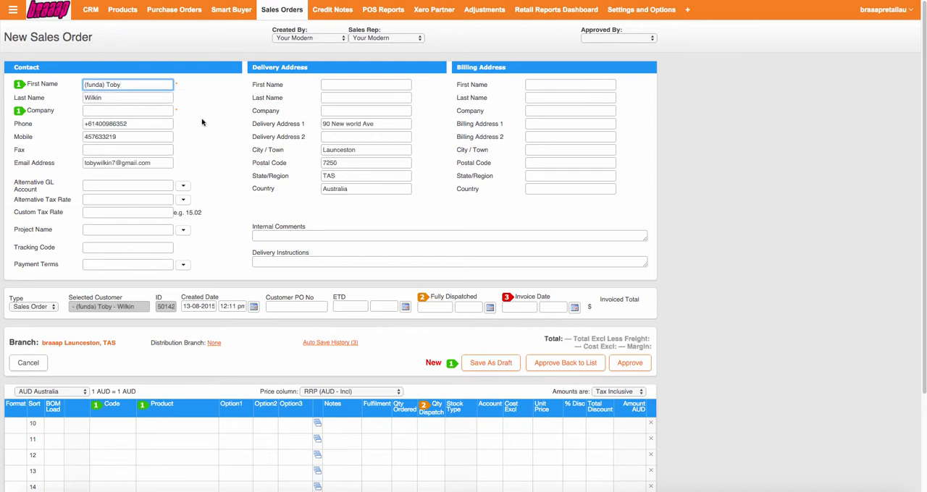
# Step: Set both the order's creator and its sales rep to the staff member handling the sale
pyautogui.scroll(-1, 329, 138)
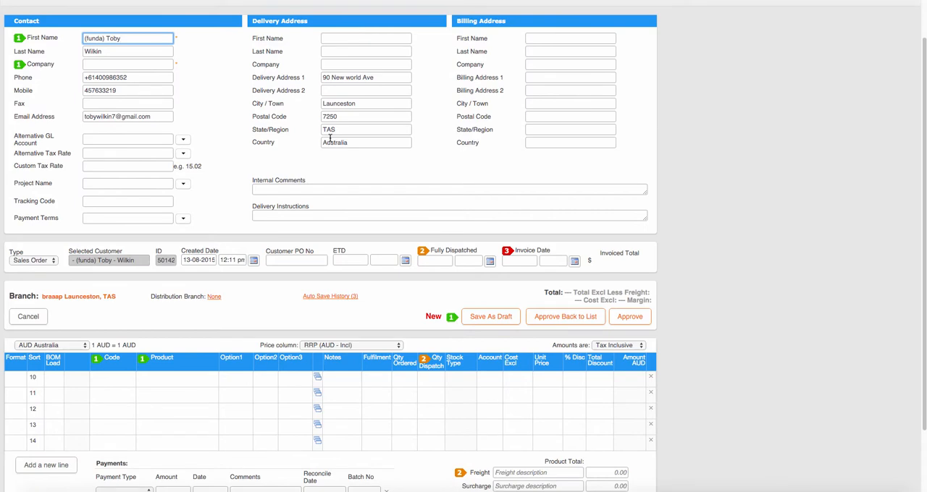
pyautogui.scroll(1, 329, 139)
pyautogui.click(328, 37)
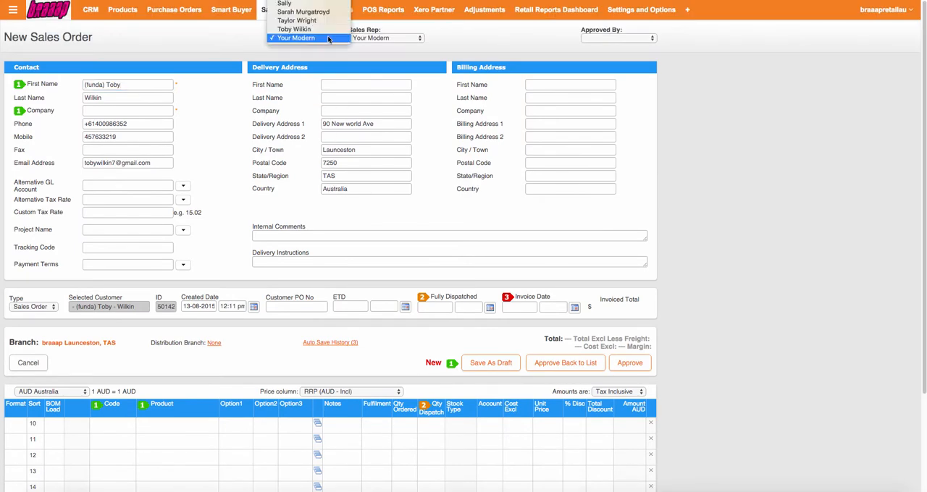
pyautogui.click(297, 29)
pyautogui.click(386, 37)
pyautogui.click(373, 29)
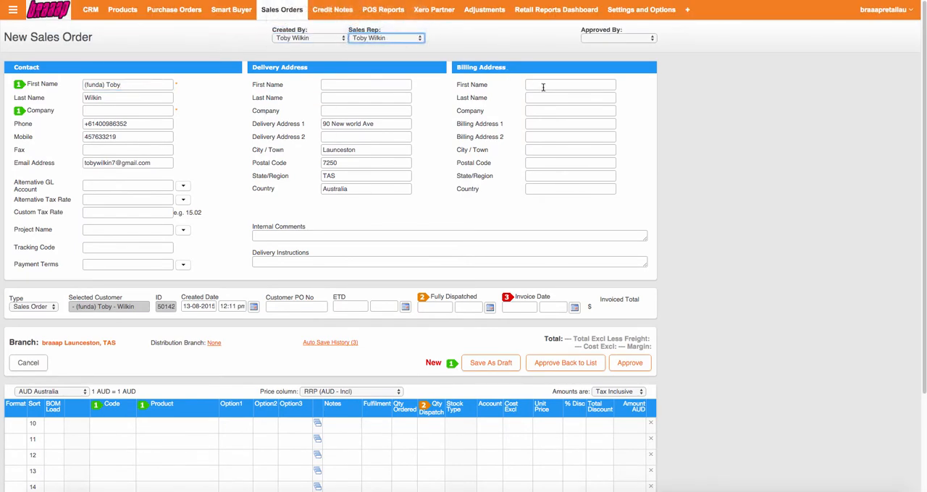
# Step: Set the billing company to the Funda Custom Credit Solutions customer record, not the supplier one
pyautogui.click(543, 87)
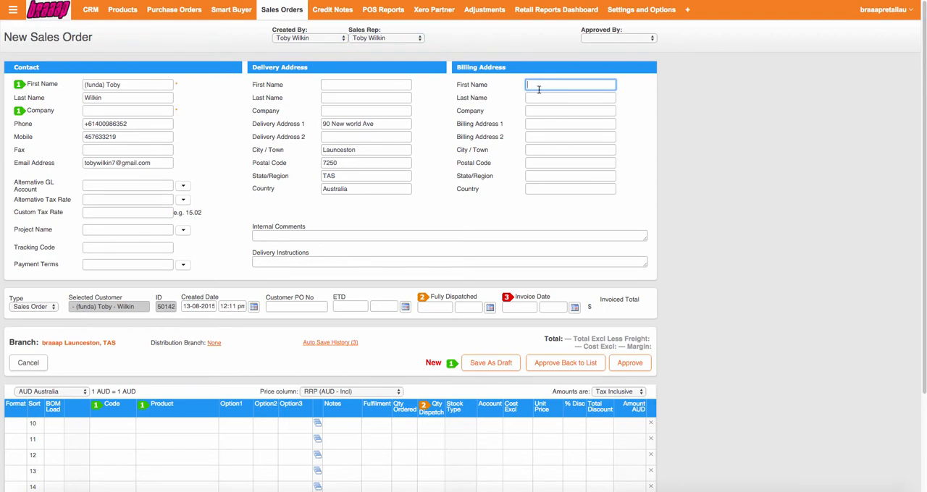
pyautogui.click(534, 111)
pyautogui.write('funda')
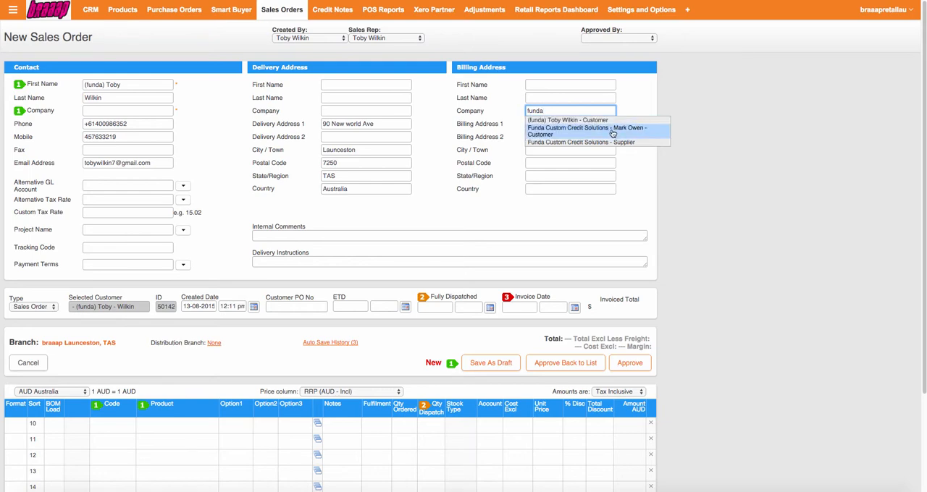
pyautogui.click(553, 135)
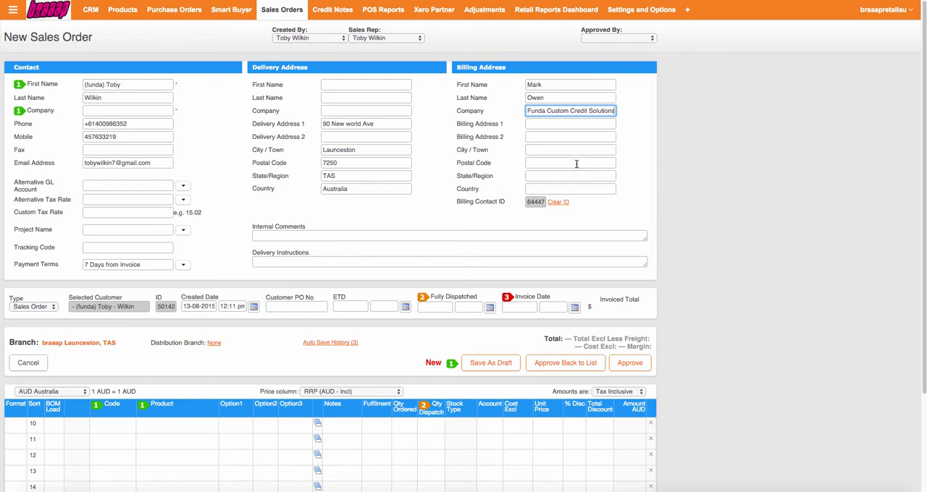
# Step: Add the braaap MXA-125 (code MXA-125) as the first product line of the order
pyautogui.scroll(-3, 649, 124)
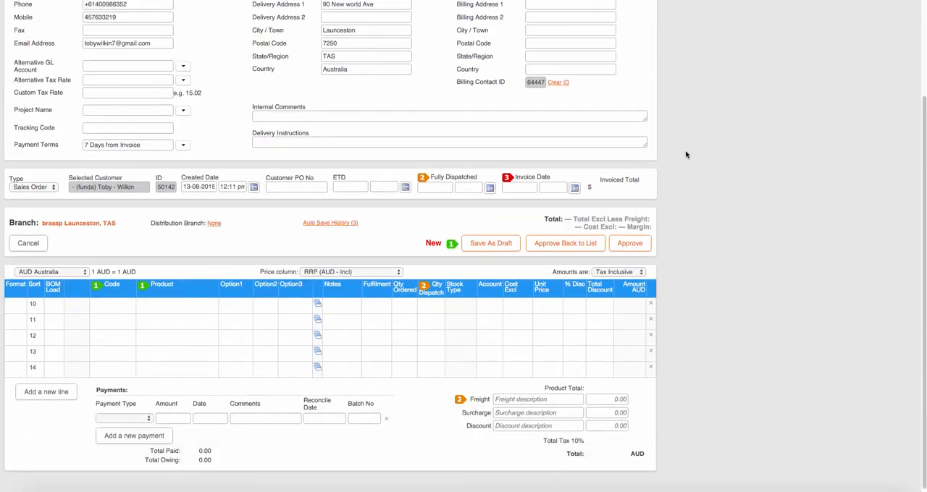
pyautogui.click(118, 302)
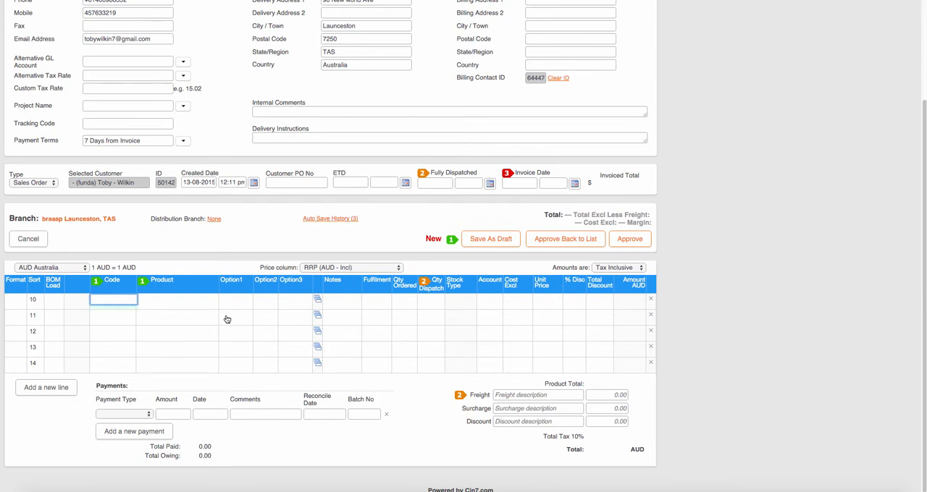
pyautogui.write('mxa-')
pyautogui.click(152, 309)
# Step: Add the Lifetime Warranty Registration (code LTW) as the second product line
pyautogui.click(109, 326)
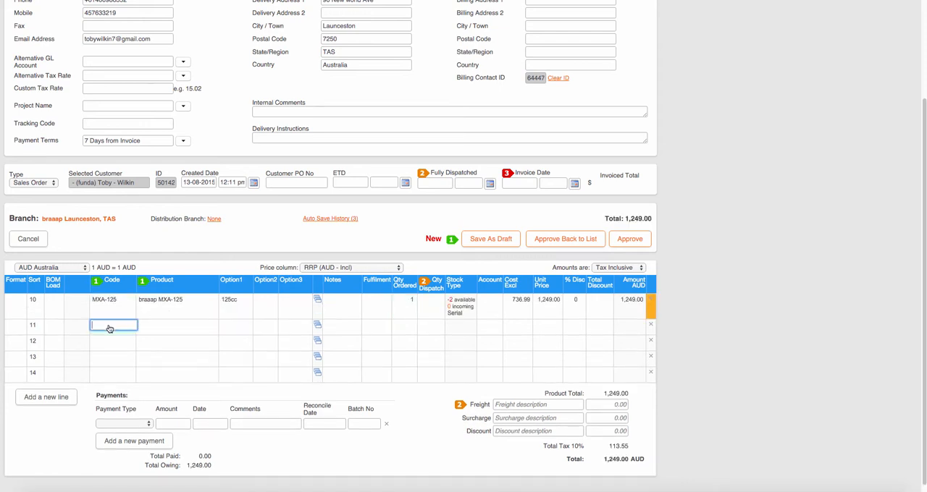
pyautogui.write('ltw')
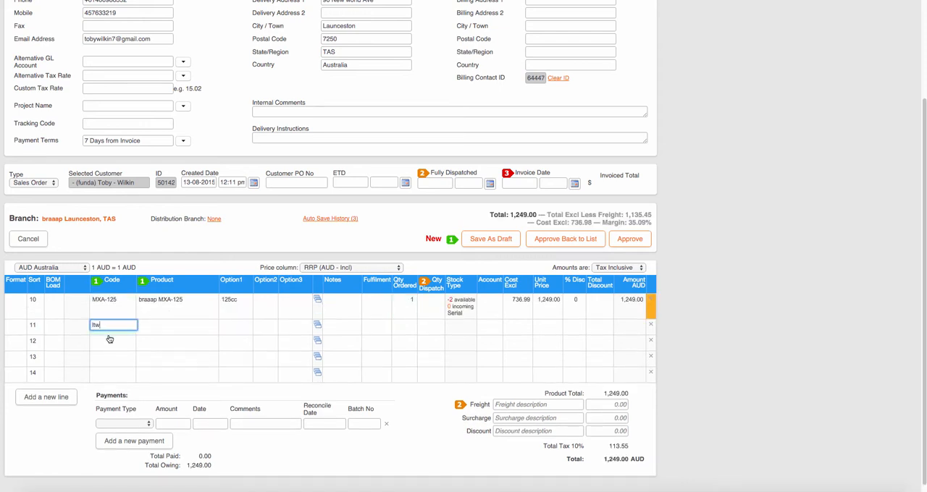
pyautogui.click(125, 336)
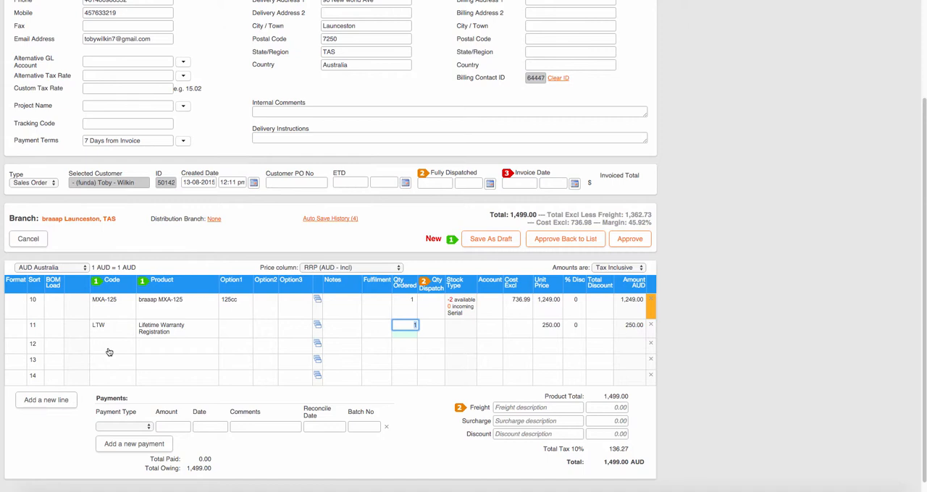
# Step: Add the Misc Workshop item (code misc-workshop) as the third product line of the order
pyautogui.click(109, 348)
pyautogui.write('misc')
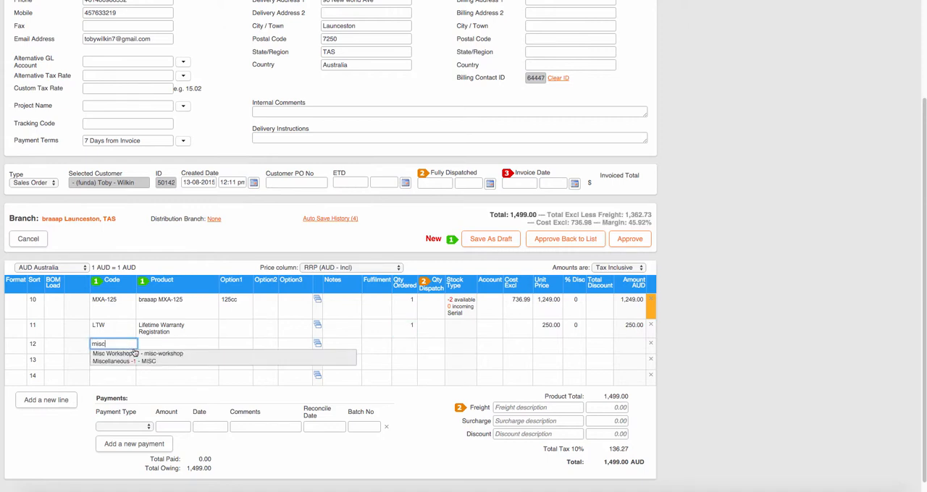
pyautogui.click(145, 355)
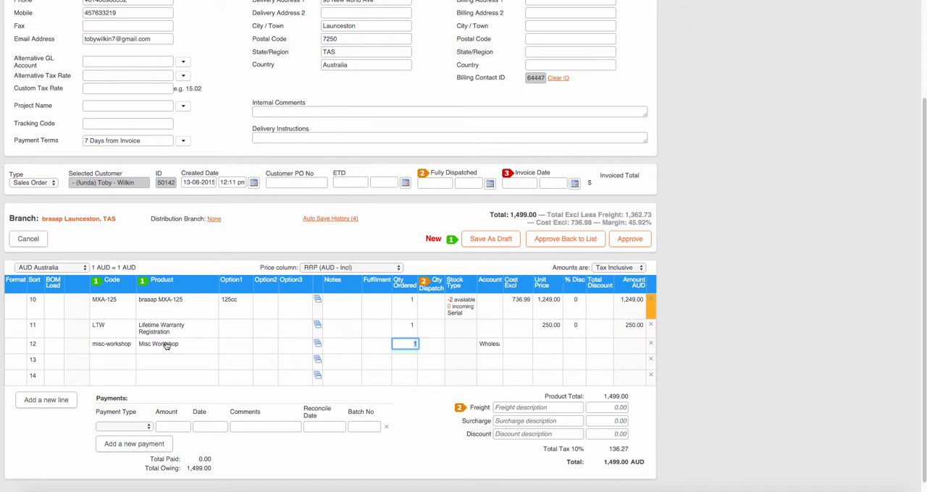
# Step: Set the third product line's item to Miscellaneous (code MISC)
pyautogui.click(117, 347)
pyautogui.hotkey('ctrl', 'a')
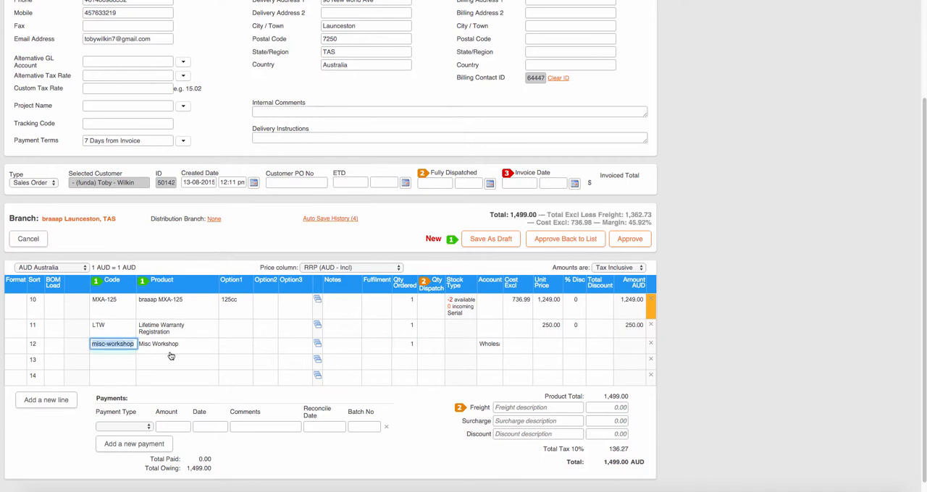
pyautogui.press('BackSpace')
pyautogui.write('misc')
pyautogui.click(134, 362)
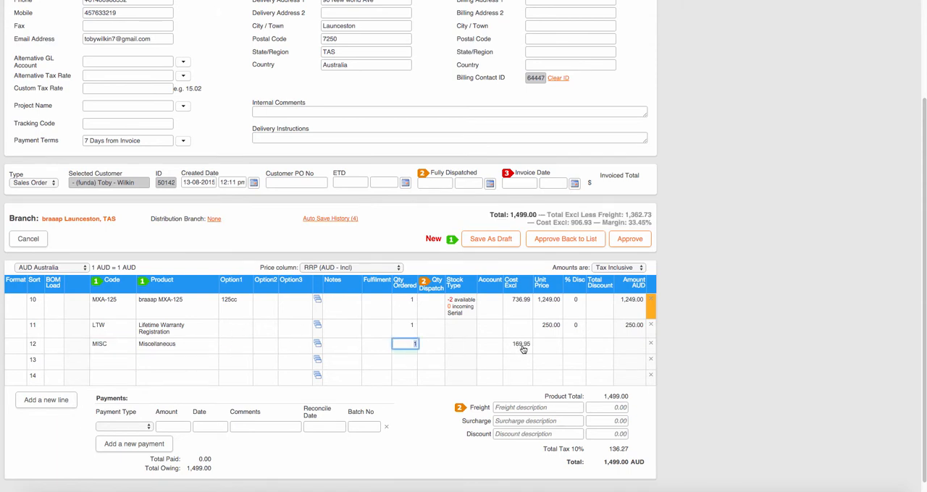
# Step: Set the Miscellaneous line's unit price to 501 and save the order as a draft
pyautogui.click(547, 347)
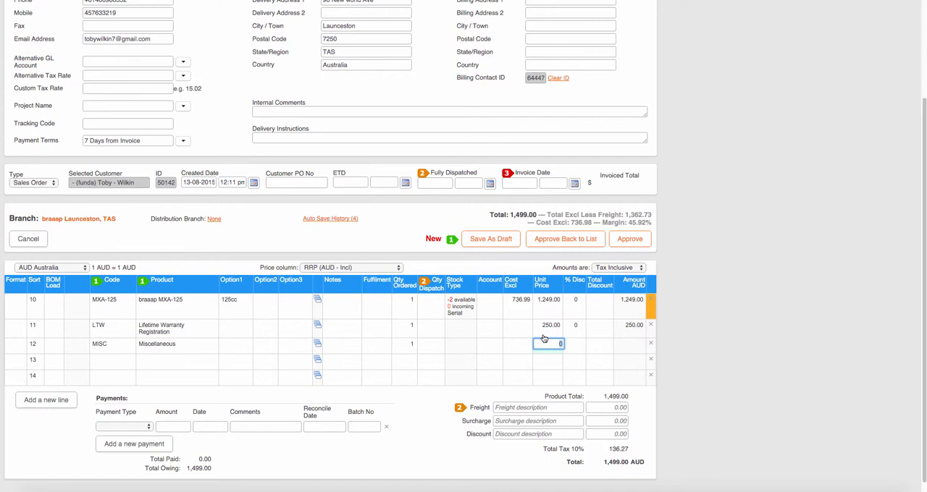
pyautogui.press('BackSpace')
pyautogui.write('501')
pyautogui.press('Tab')
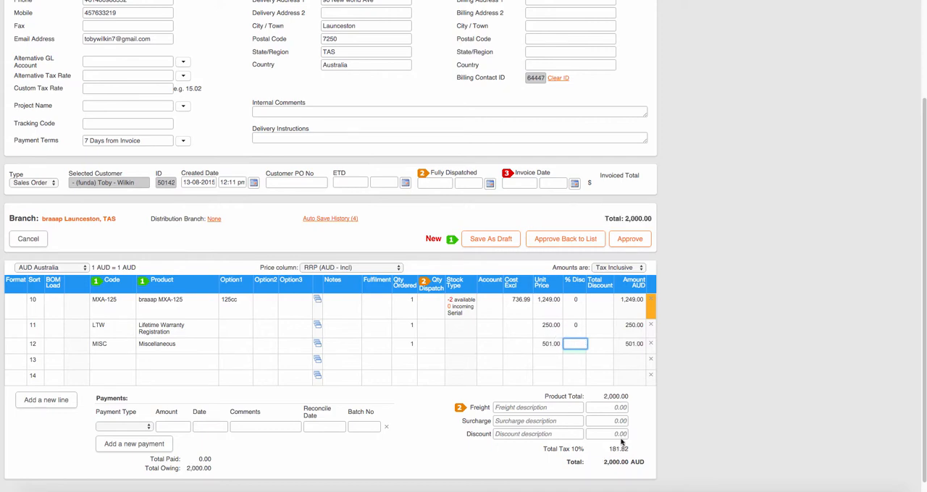
pyautogui.scroll(-1, 655, 435)
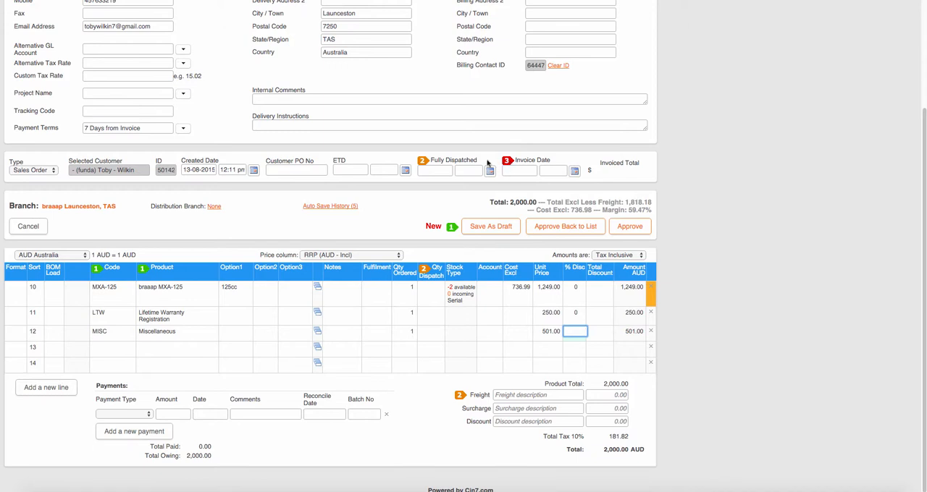
pyautogui.click(487, 228)
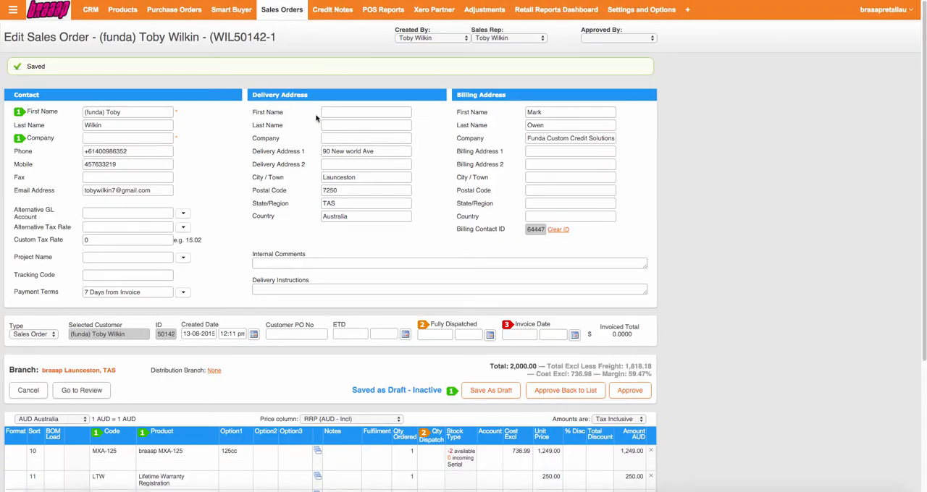
# Step: Examine the reference, customer and total of the new draft order in the sales orders list
pyautogui.click(283, 10)
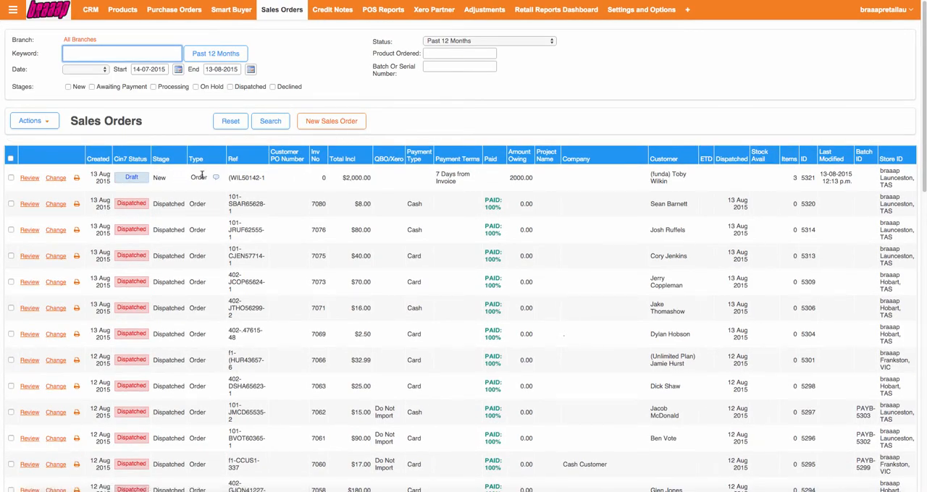
pyautogui.moveTo(228, 178); pyautogui.dragTo(680, 179)
pyautogui.click(654, 177)
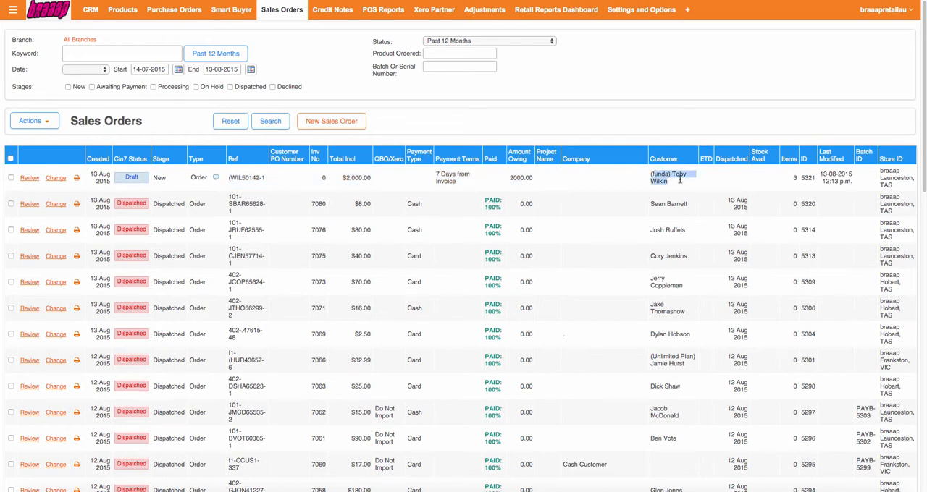
pyautogui.click(668, 181)
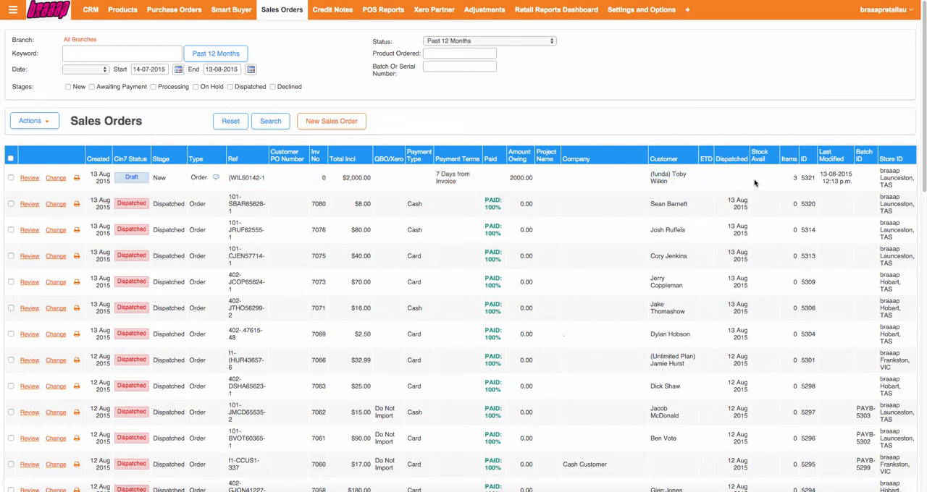
pyautogui.moveTo(345, 177); pyautogui.dragTo(370, 179)
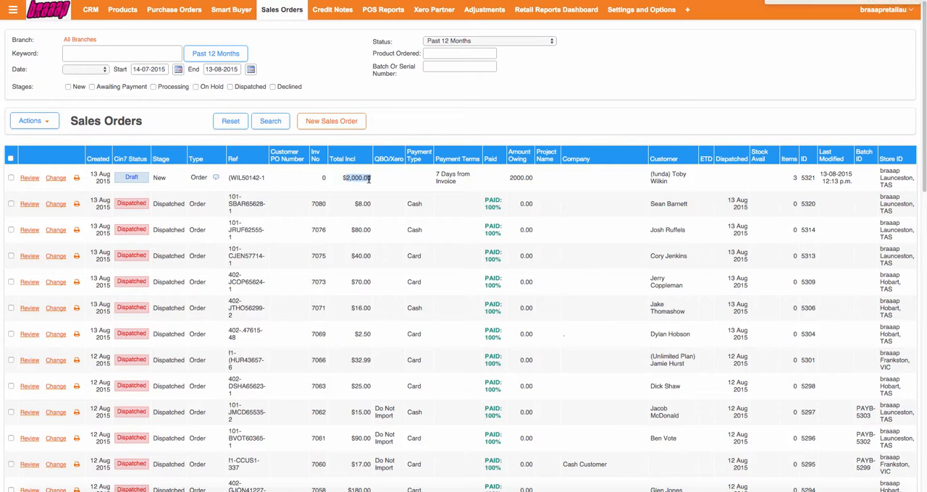
pyautogui.click(301, 181)
# Step: View the new draft order's invoice printout, checking its customer, product lines and total, and close it
pyautogui.moveTo(76, 180)
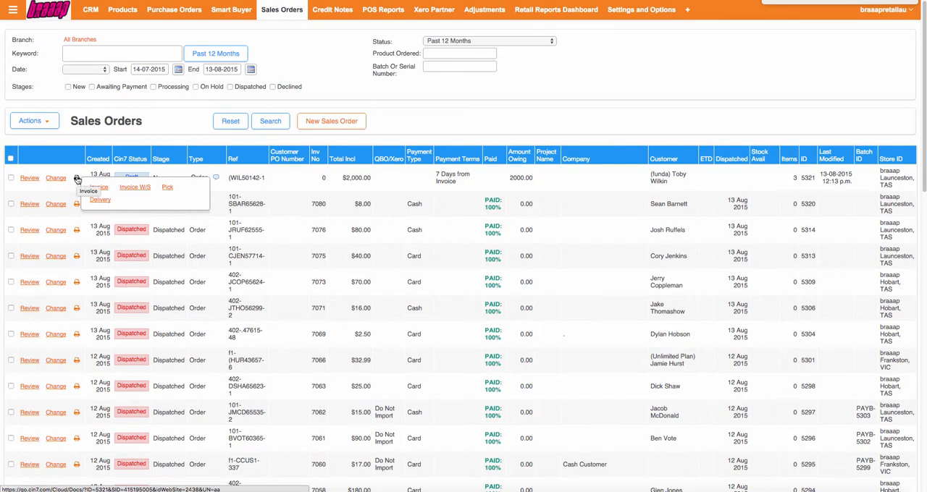
pyautogui.click(99, 187)
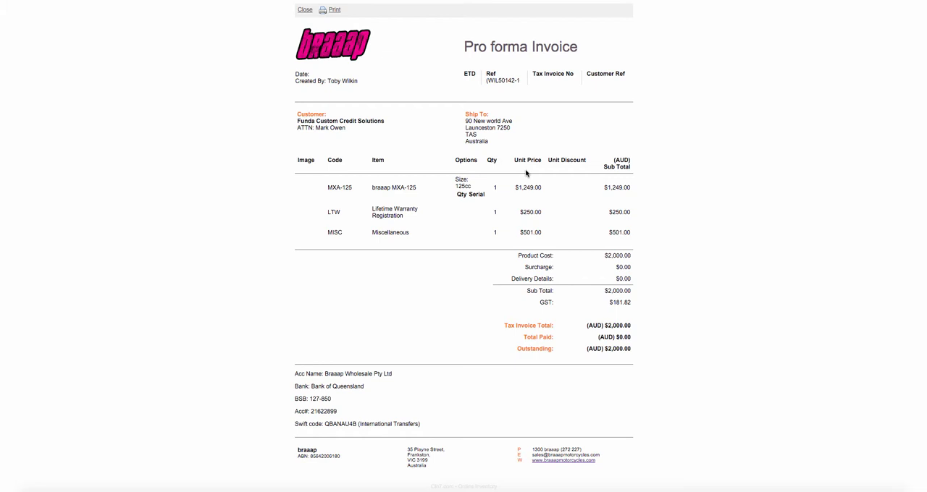
pyautogui.click(304, 10)
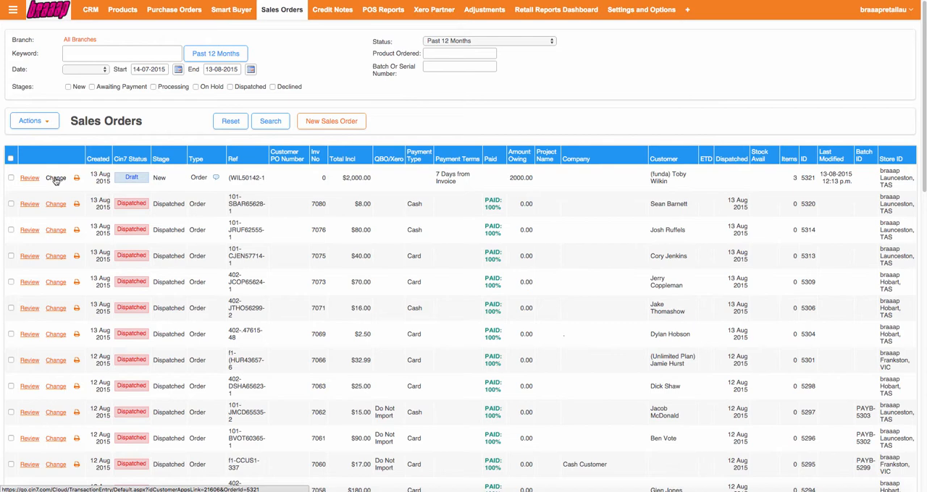
# Step: Open the new draft sales order for editing
pyautogui.click(55, 179)
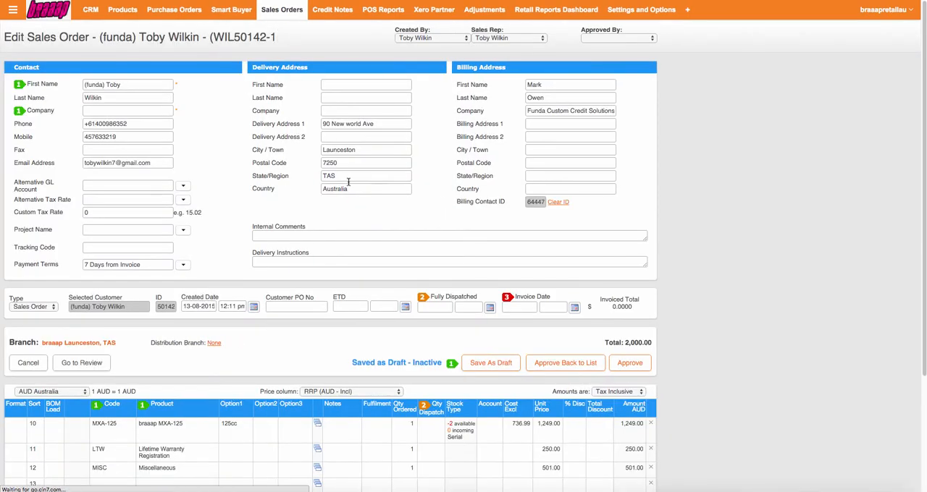
pyautogui.scroll(-5, 351, 206)
# Step: Replace the Miscellaneous item on the third line with Deft Family Gloves Dipped Green/Yel XS (code 220000410)
pyautogui.click(116, 319)
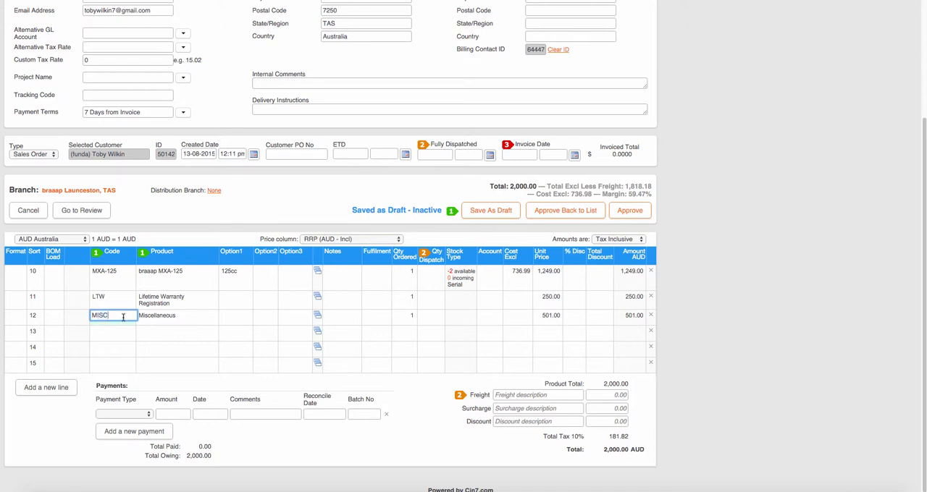
pyautogui.moveTo(133, 316); pyautogui.dragTo(64, 312)
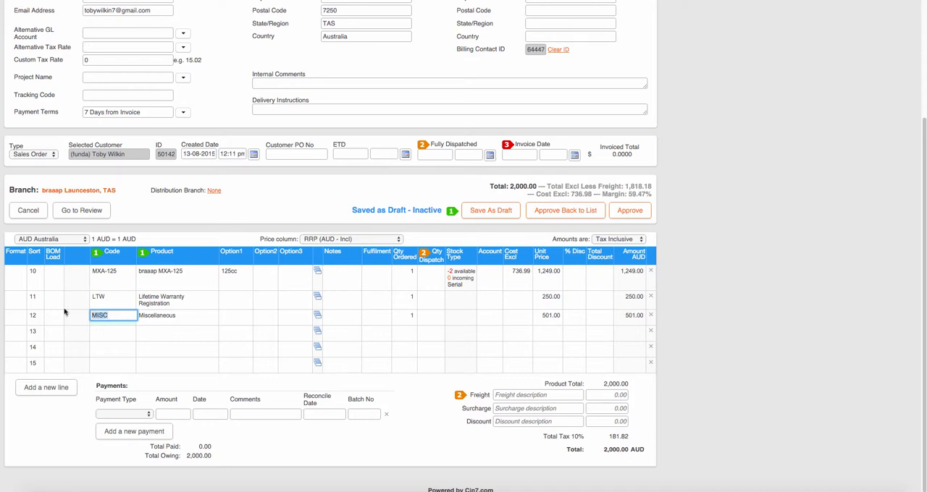
pyautogui.click(163, 319)
pyautogui.moveTo(182, 317); pyautogui.dragTo(119, 316)
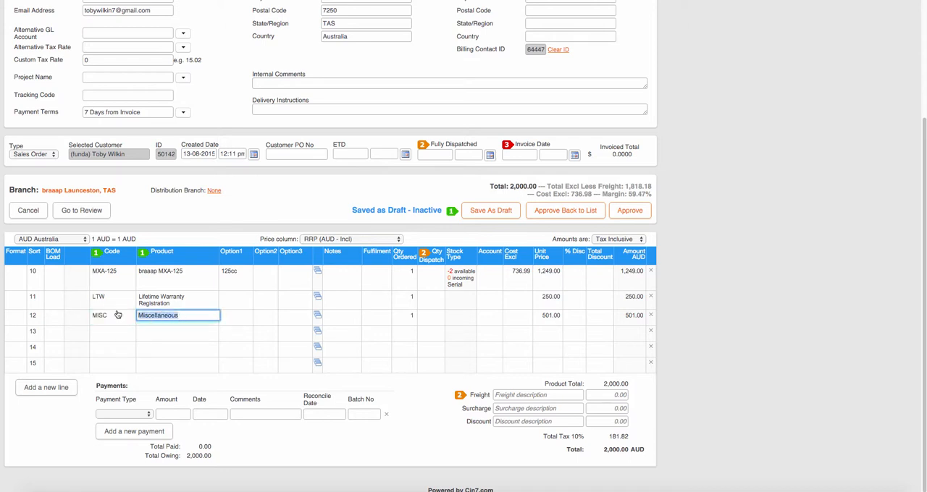
pyautogui.write('gloves')
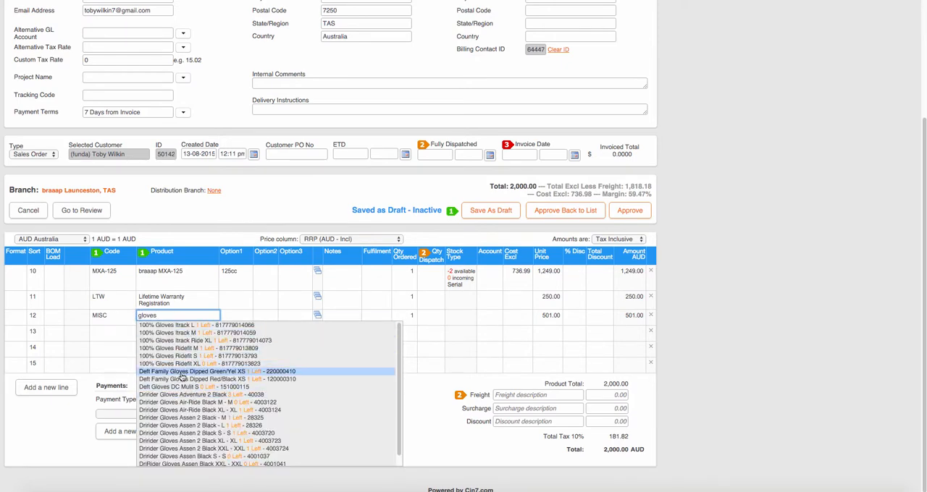
pyautogui.click(186, 373)
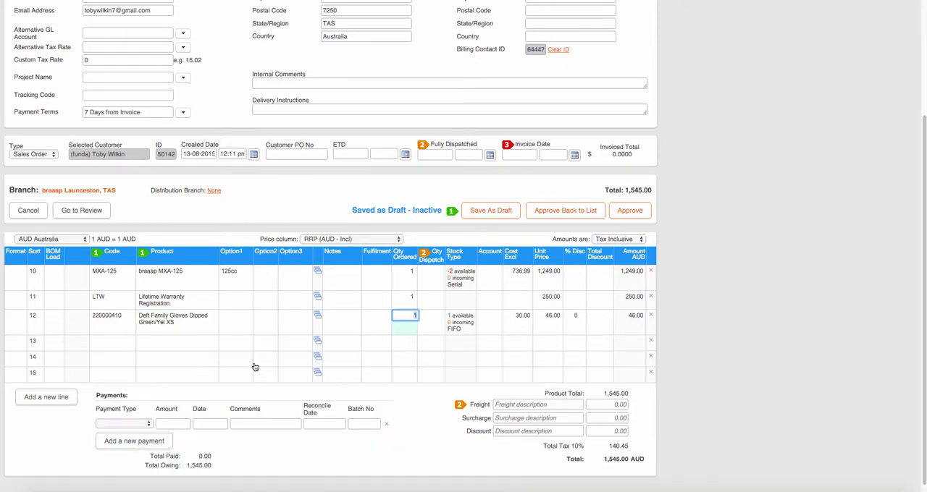
# Step: Set the gloves line's unit price to 501 and check the order total
pyautogui.click(548, 319)
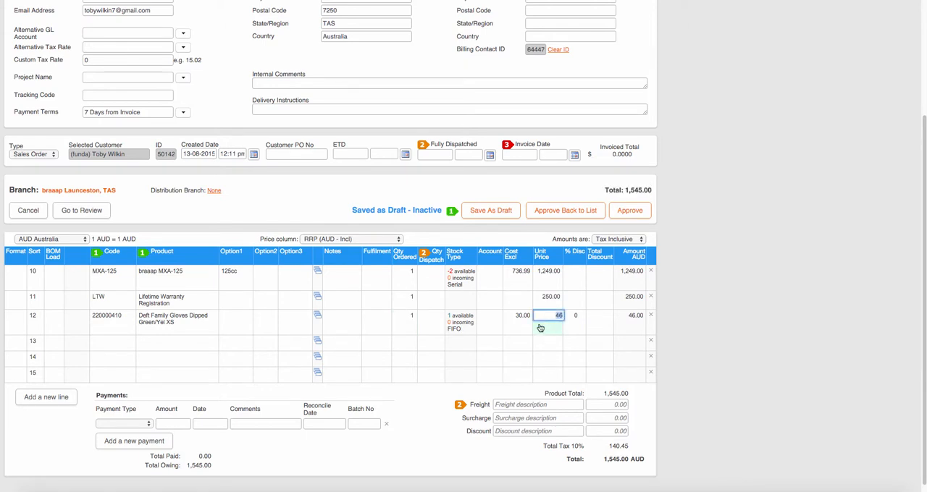
pyautogui.write('501')
pyautogui.press('Tab')
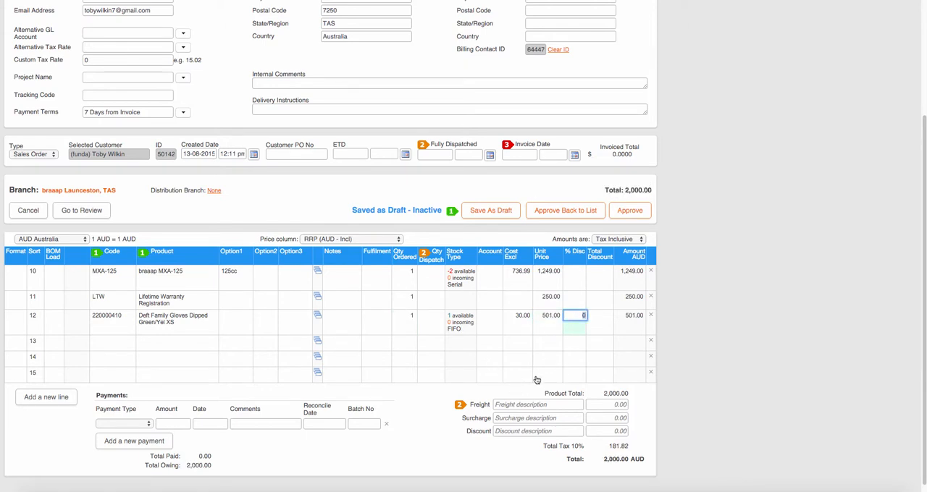
pyautogui.moveTo(605, 461); pyautogui.dragTo(638, 461)
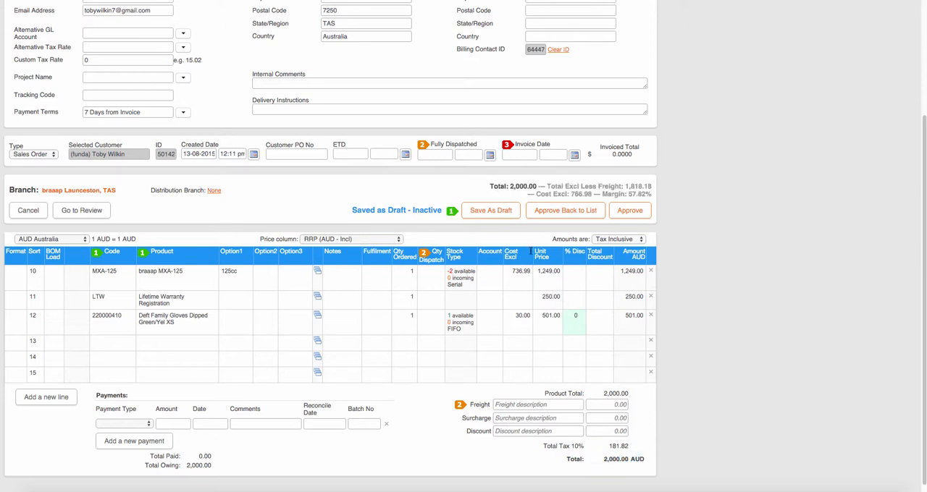
# Step: Set the order's payment type to On Account
pyautogui.scroll(-1, 484, 272)
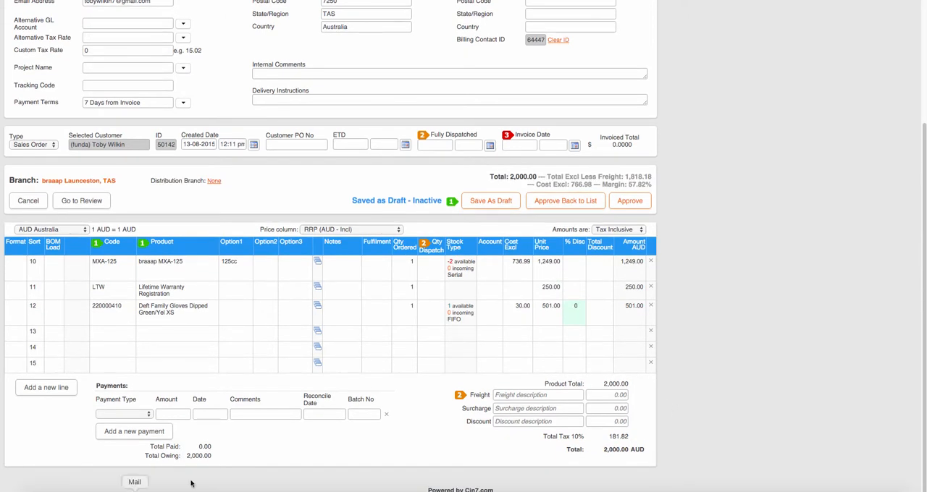
pyautogui.click(138, 417)
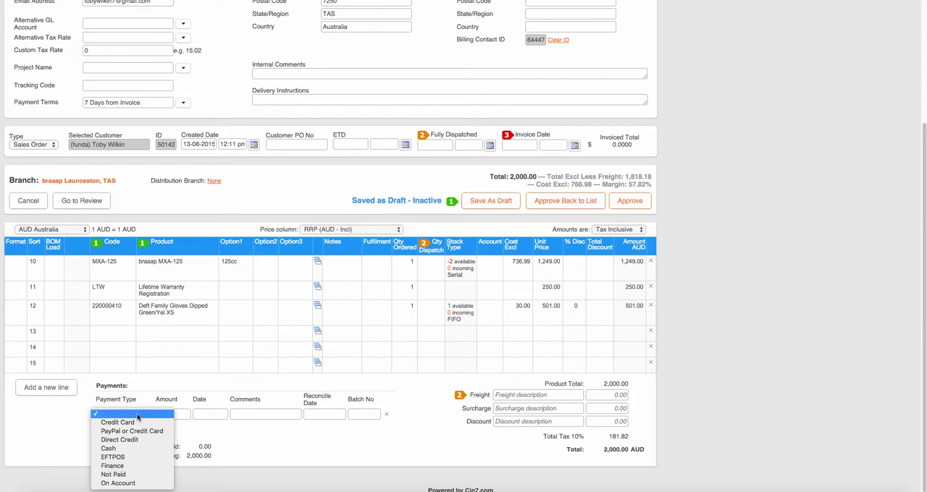
pyautogui.click(131, 484)
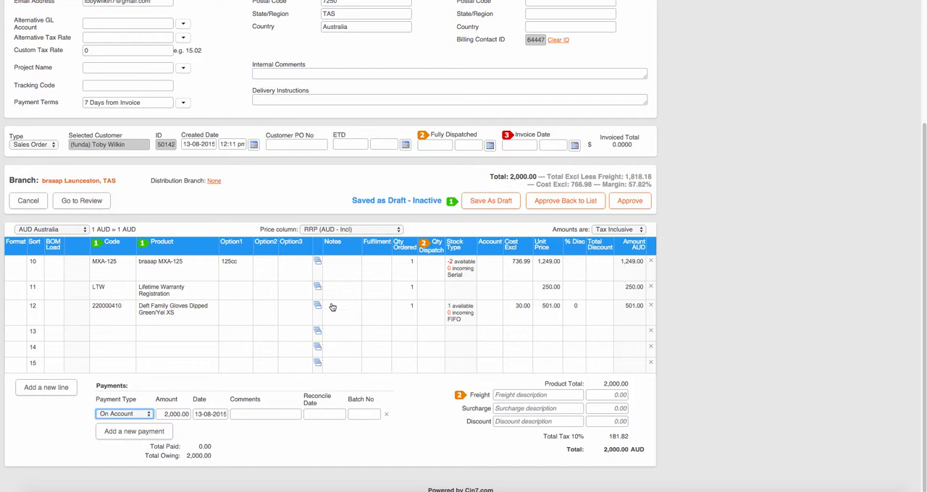
# Step: Try to mark the order as fully dispatched and assign serial number 2015MXA001 from Launceston stock to the braaap MXA-125 line
pyautogui.click(444, 145)
pyautogui.click(430, 160)
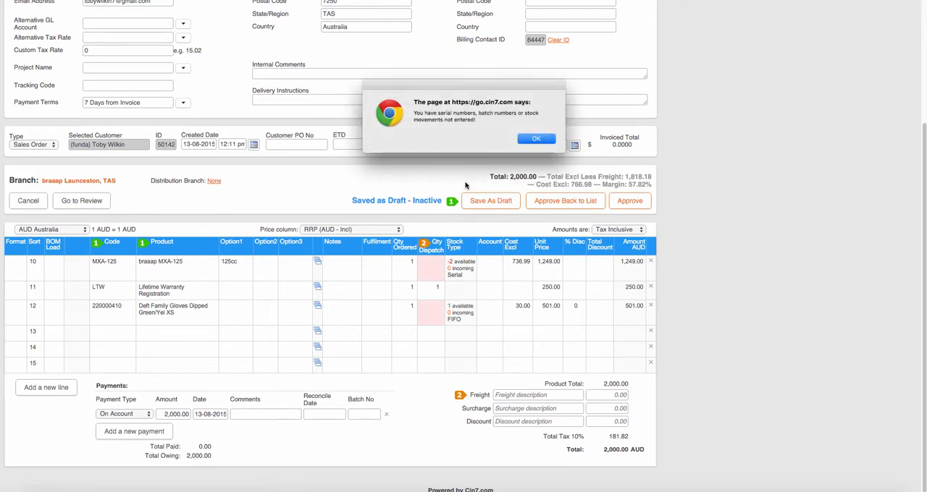
pyautogui.click(531, 141)
pyautogui.click(434, 268)
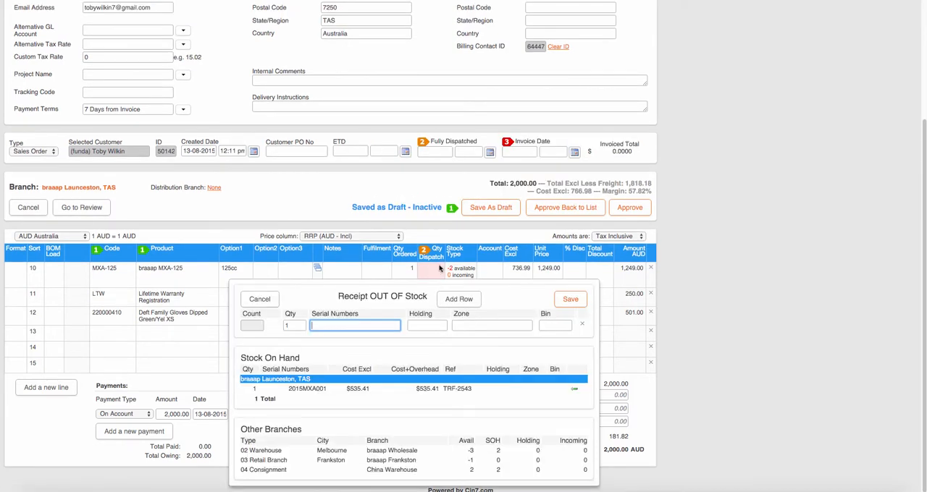
pyautogui.click(573, 389)
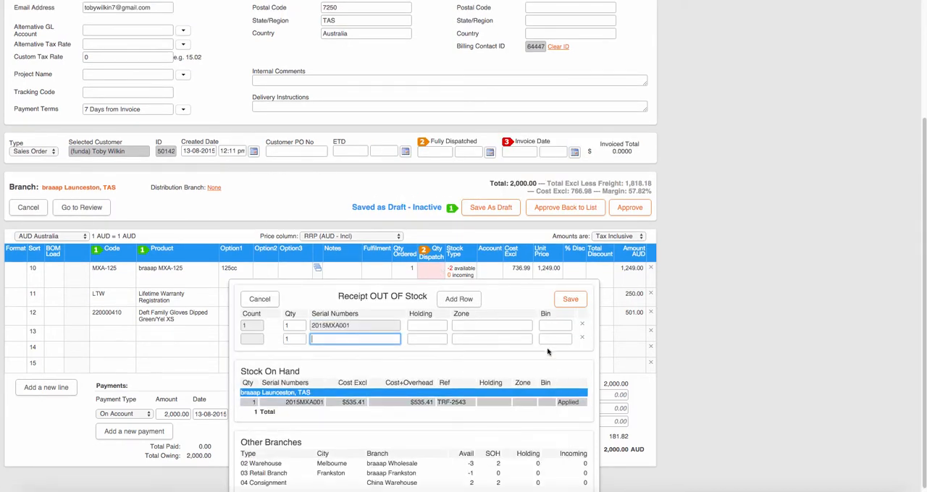
pyautogui.click(570, 299)
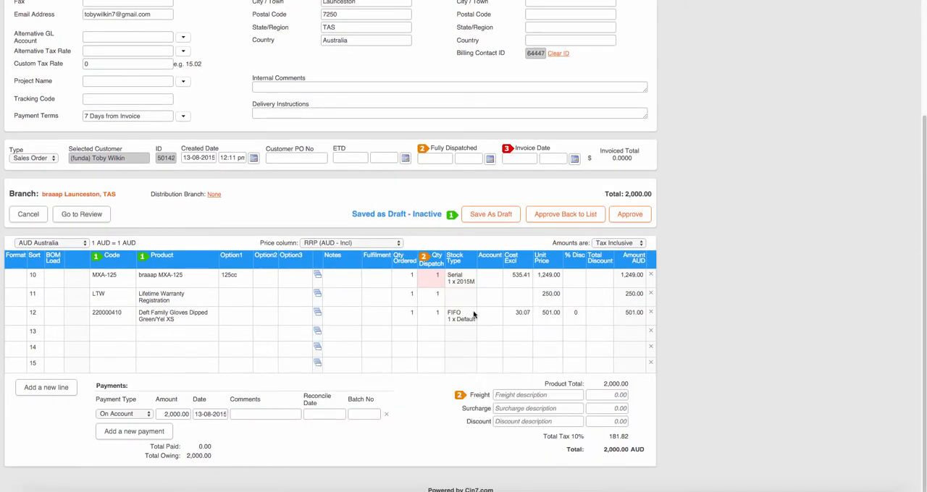
# Step: Set both the fully dispatched date and the invoice date to 13-08-2015
pyautogui.click(438, 158)
pyautogui.click(432, 173)
pyautogui.click(520, 158)
pyautogui.click(516, 173)
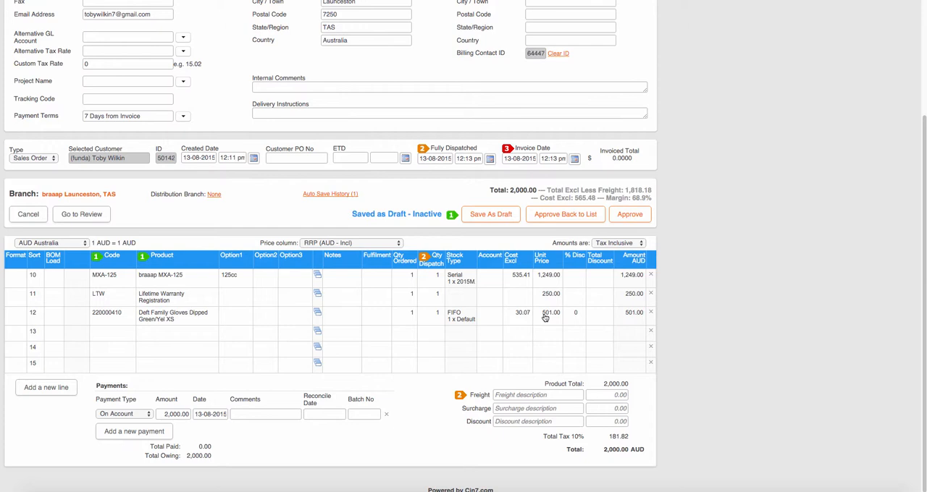
# Step: Replace the gloves on the third product line with Miscellaneous (code MISC)
pyautogui.click(128, 317)
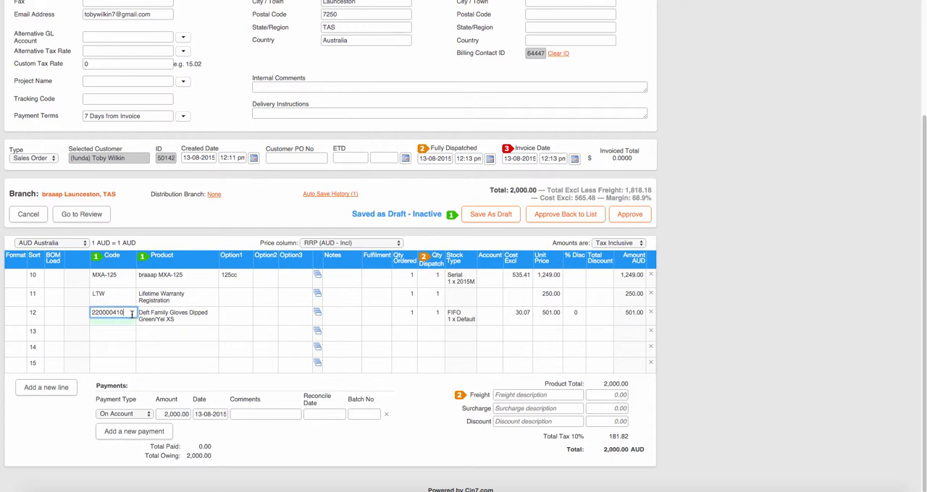
pyautogui.moveTo(131, 314); pyautogui.dragTo(76, 310)
pyautogui.write('misc')
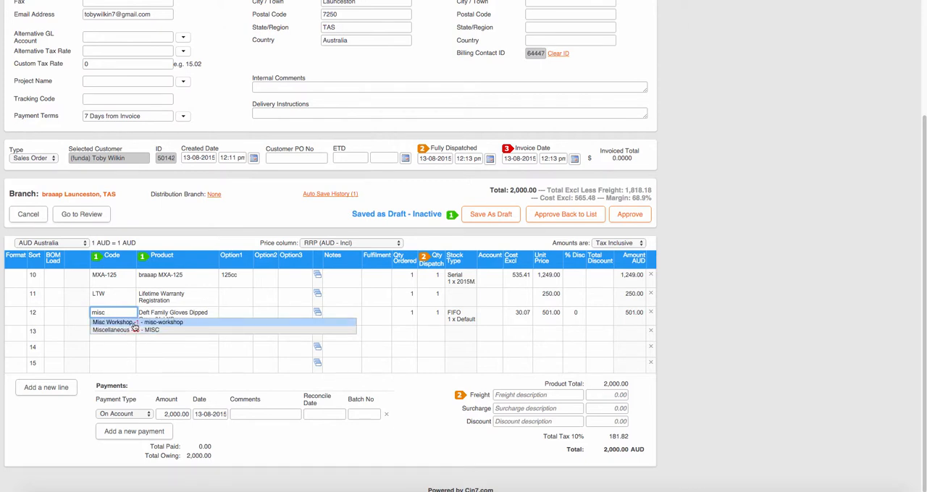
pyautogui.click(138, 333)
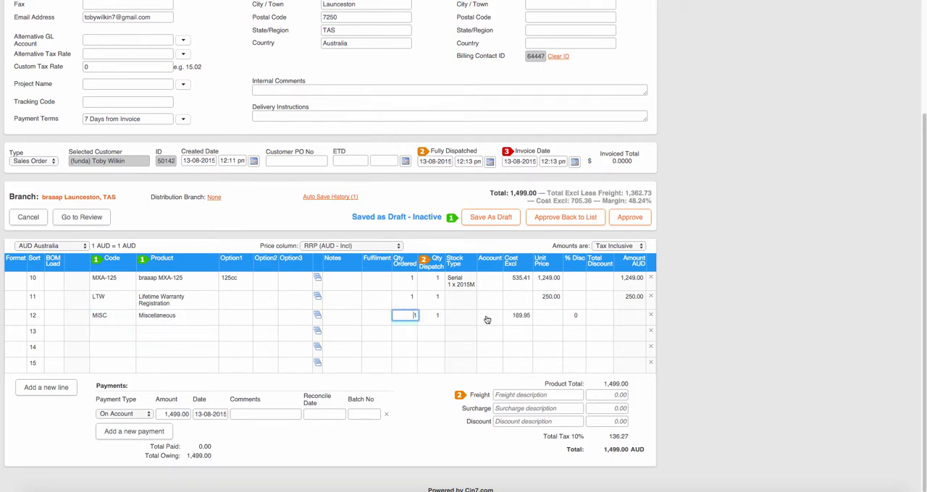
pyautogui.click(511, 316)
pyautogui.write('501')
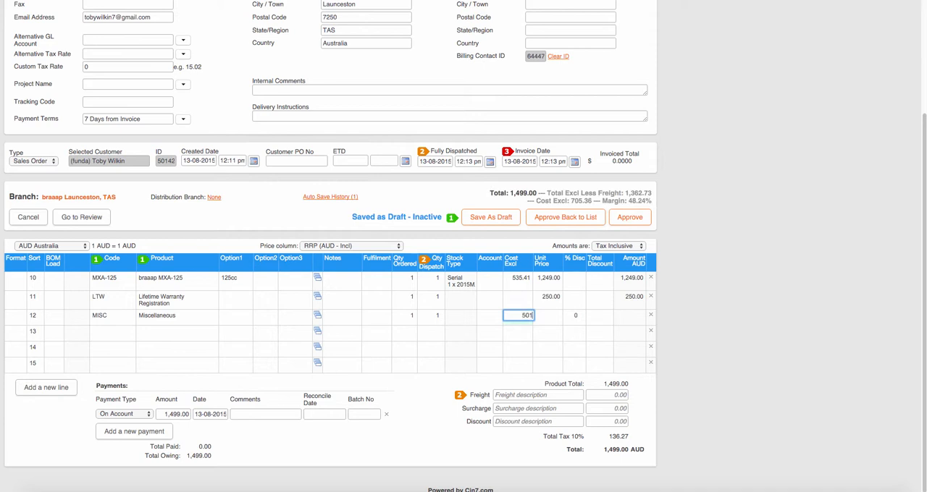
pyautogui.click(714, 327)
# Step: Set the Miscellaneous line's cost to 0 and its unit price to 501, and approve the order back to the list
pyautogui.click(519, 316)
pyautogui.write('0')
pyautogui.press('Tab')
pyautogui.write('501')
pyautogui.press('Tab')
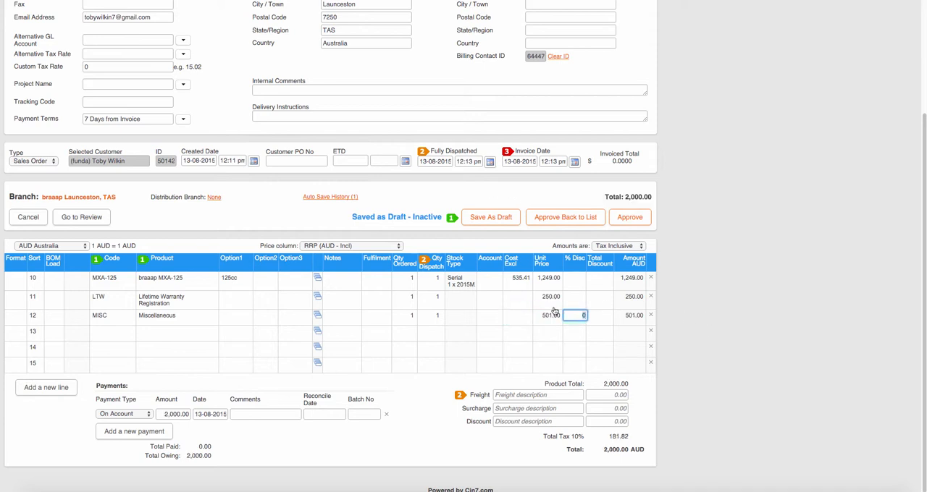
pyautogui.click(715, 319)
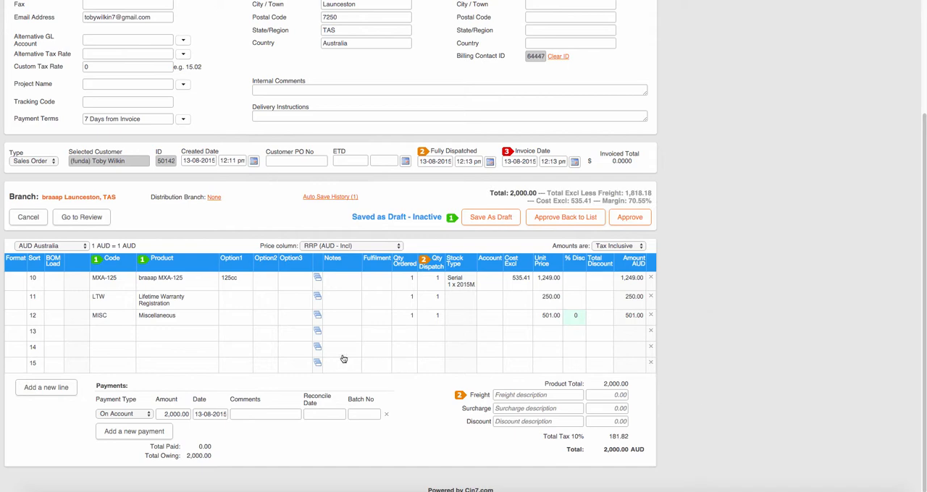
pyautogui.click(559, 216)
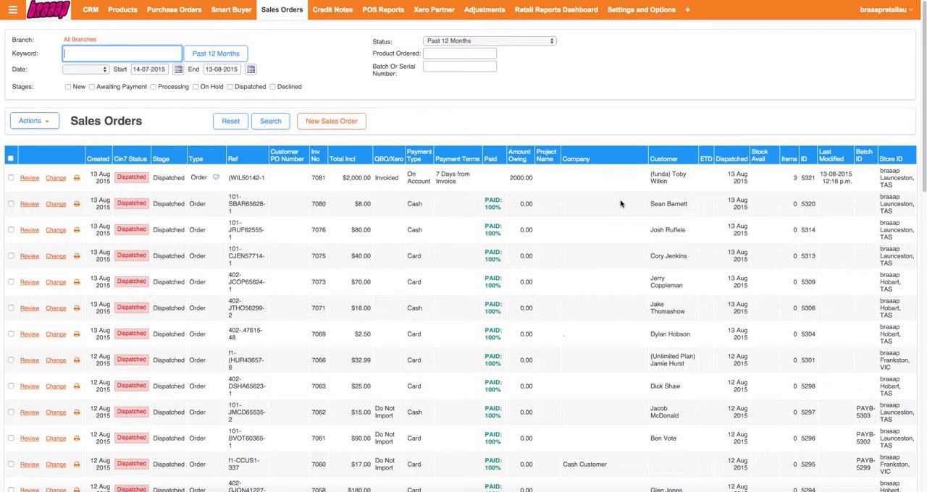
# Step: Open the new Funda order for review and create a credit note from it for one Miscellaneous item
pyautogui.click(30, 178)
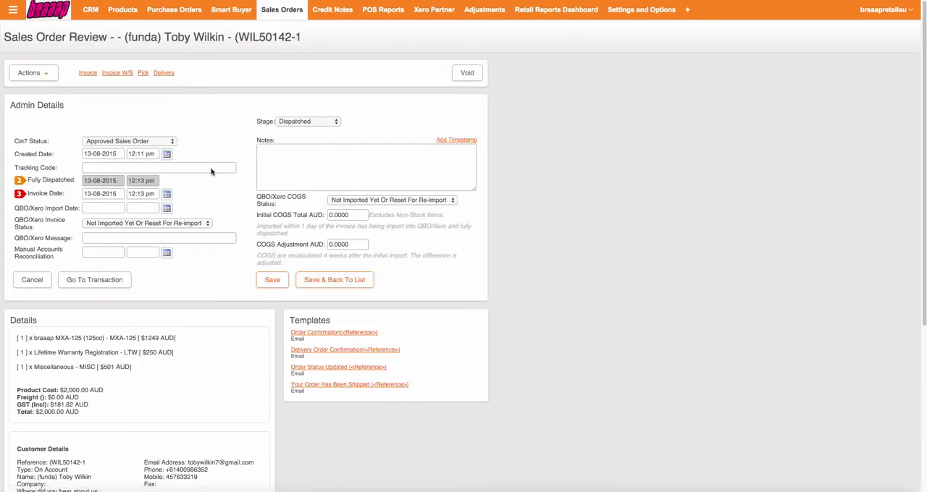
pyautogui.click(33, 73)
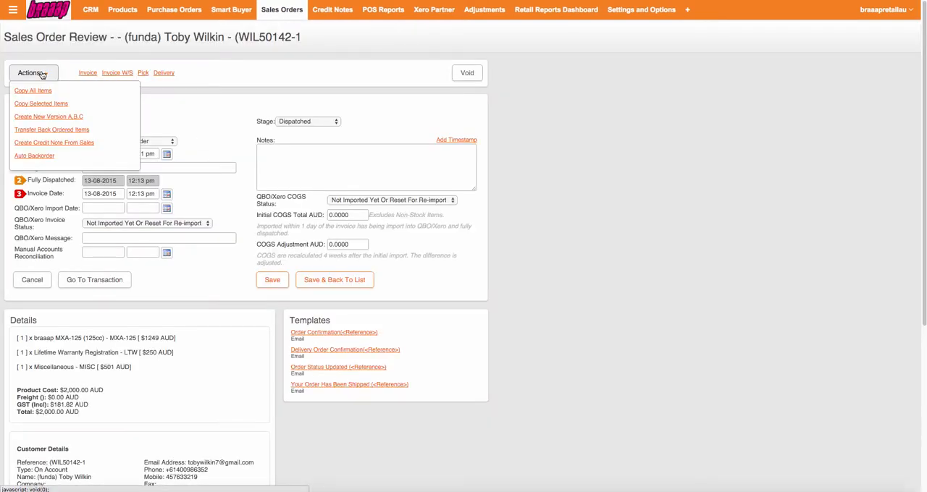
pyautogui.click(53, 144)
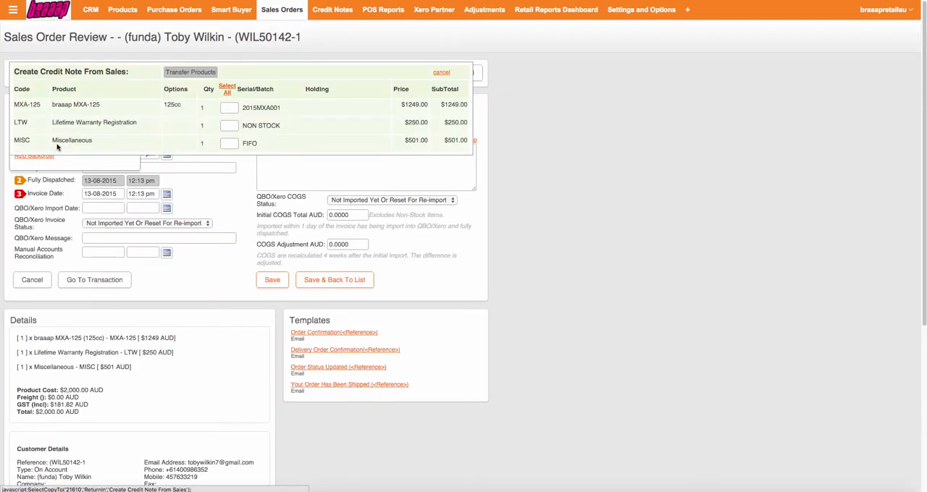
pyautogui.click(232, 143)
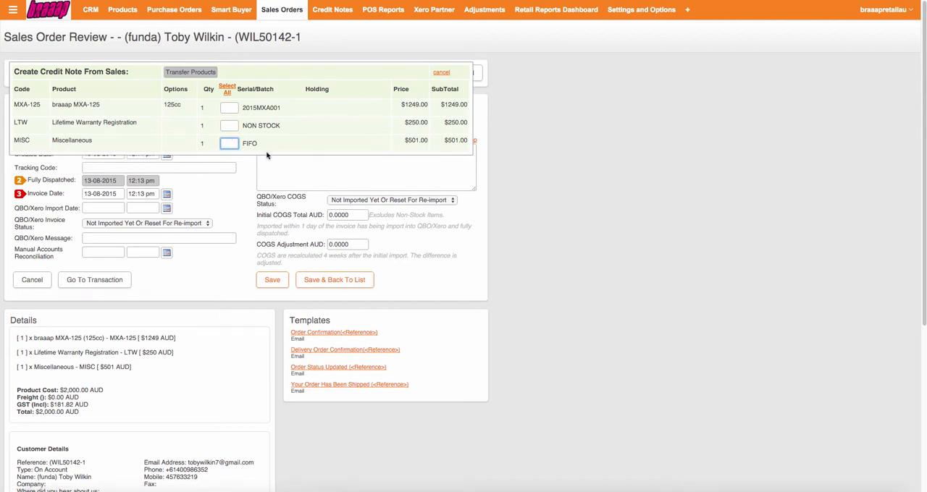
pyautogui.write('1')
pyautogui.click(187, 123)
pyautogui.click(202, 74)
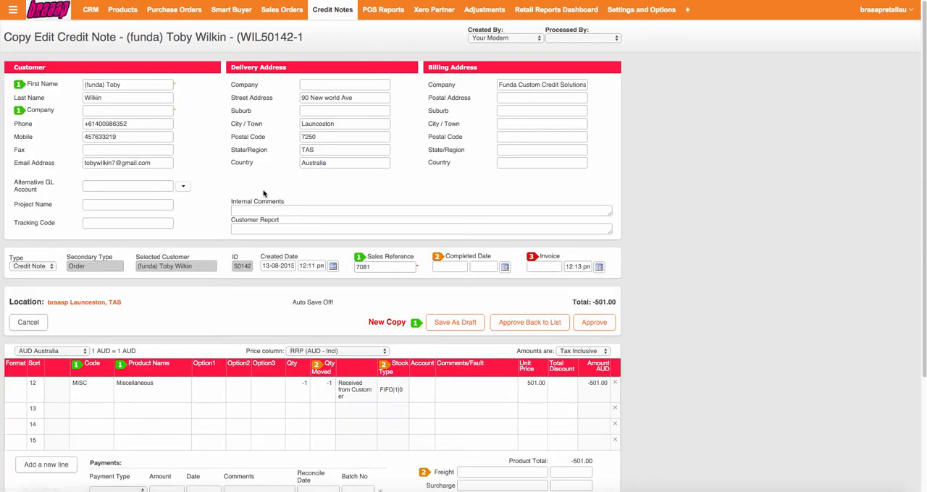
# Step: Set the credit note's payment type to On Account, date its completion and invoice 13-08-2015, and approve it back to the list
pyautogui.scroll(-4, 257, 169)
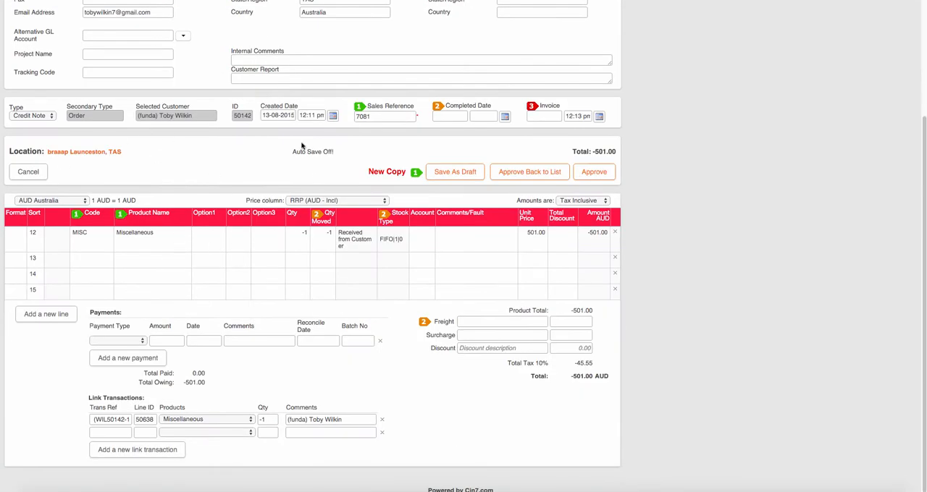
pyautogui.scroll(4, 304, 147)
pyautogui.scroll(-4, 230, 198)
pyautogui.click(135, 340)
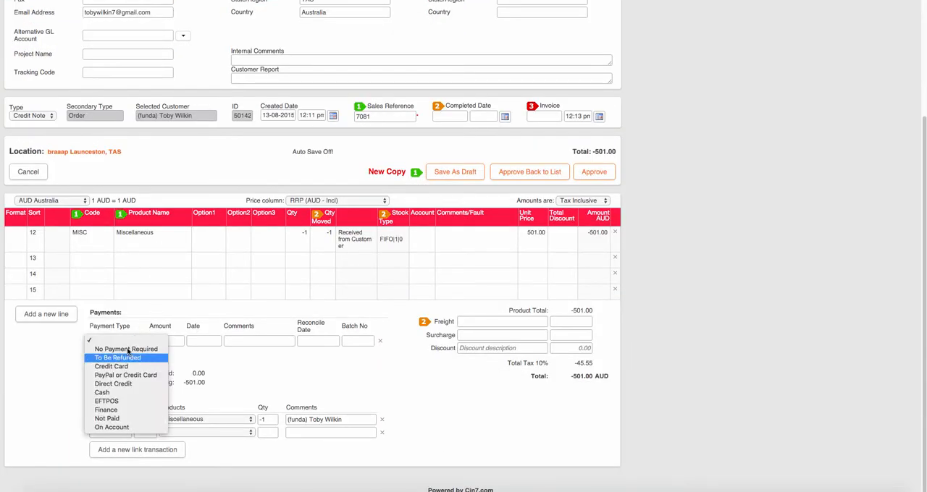
pyautogui.click(146, 428)
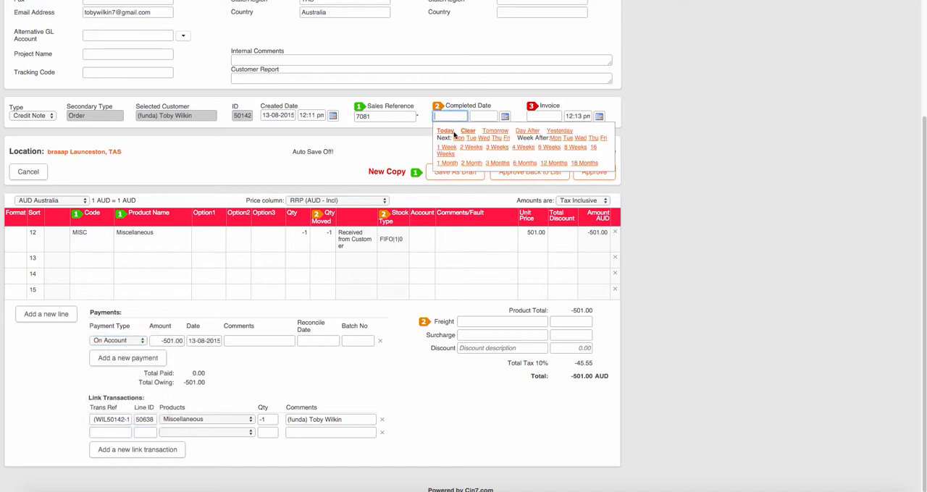
pyautogui.click(447, 131)
pyautogui.click(539, 131)
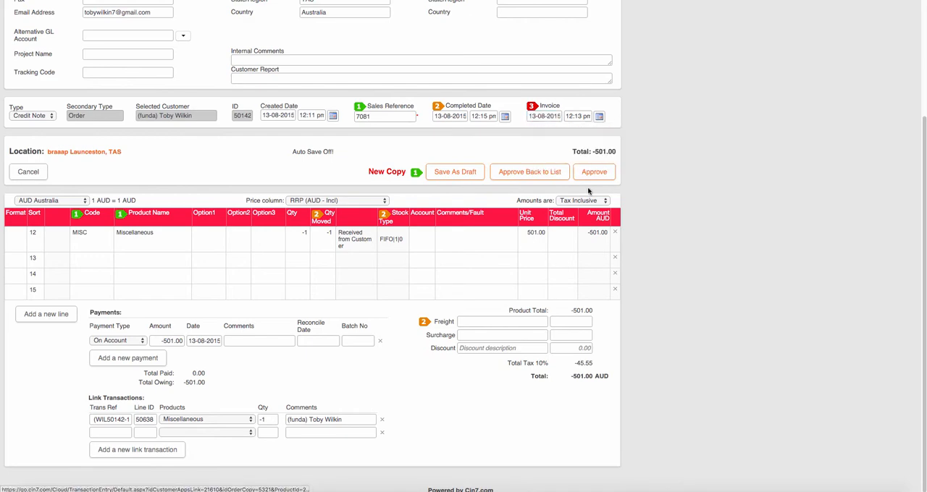
pyautogui.click(523, 172)
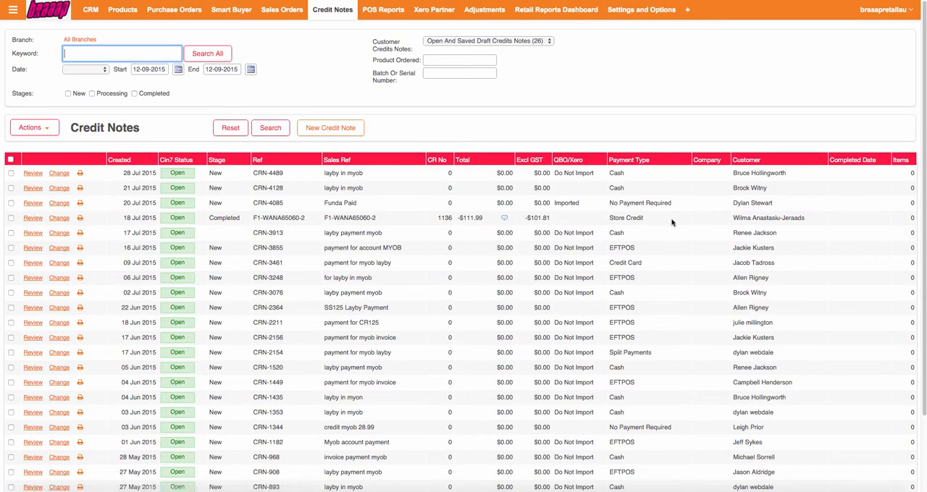
# Step: Open the POS, search for "(funda)" and select the Funda customer for a new sale
pyautogui.click(13, 10)
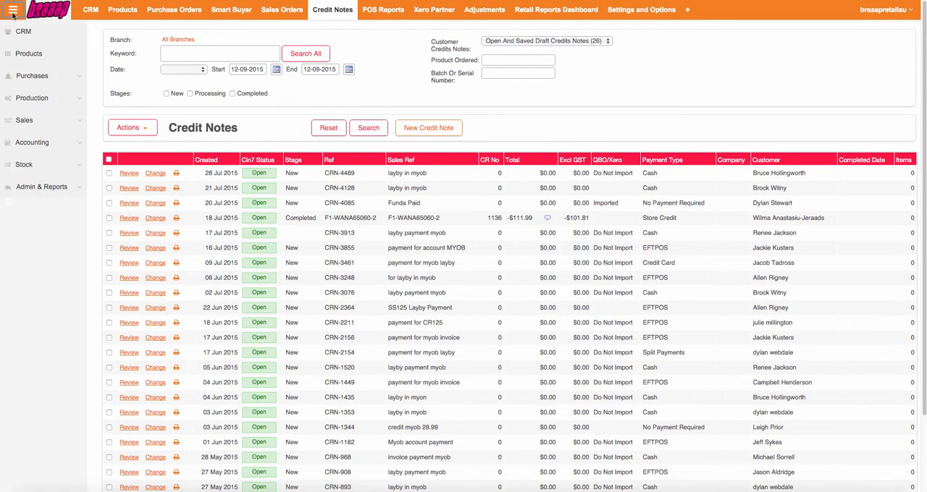
pyautogui.click(24, 121)
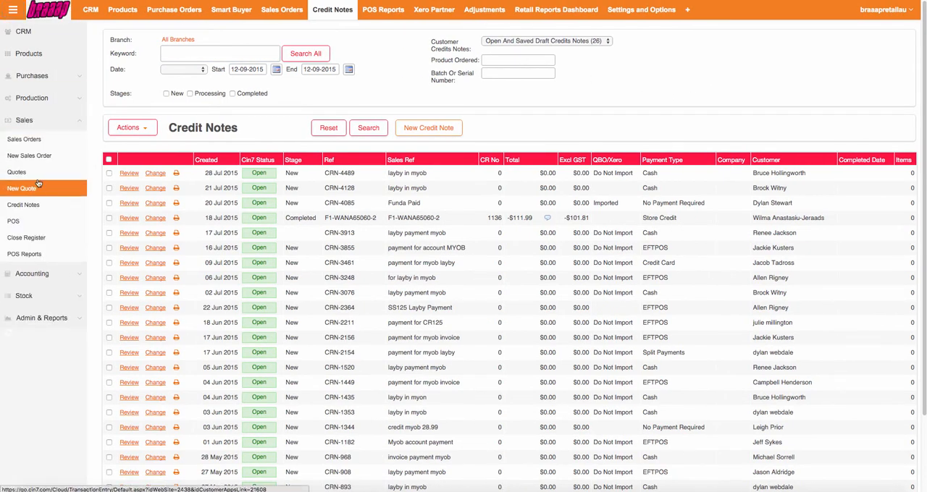
pyautogui.click(20, 221)
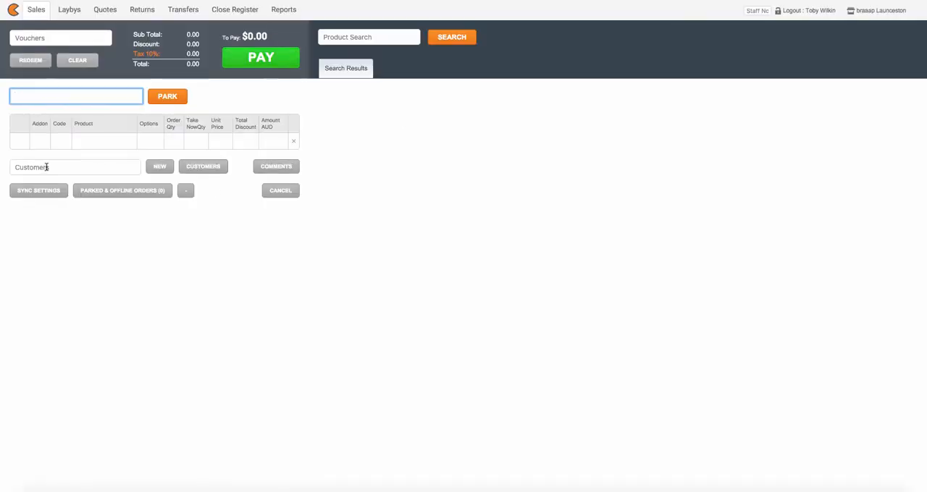
pyautogui.click(46, 167)
pyautogui.write('(fund')
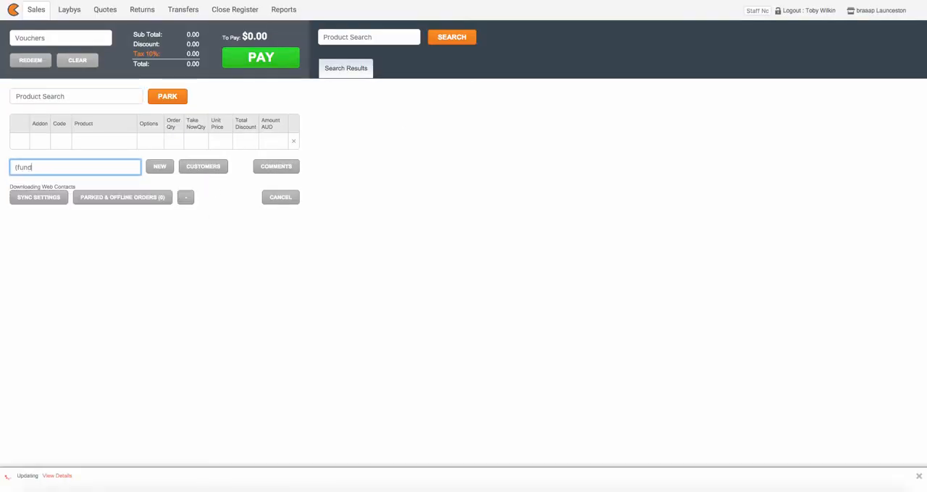
pyautogui.write('a)')
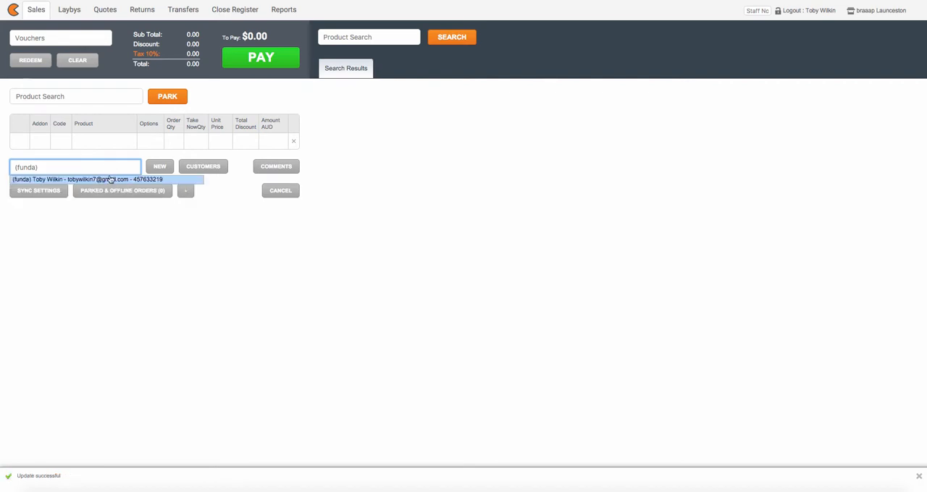
pyautogui.click(110, 179)
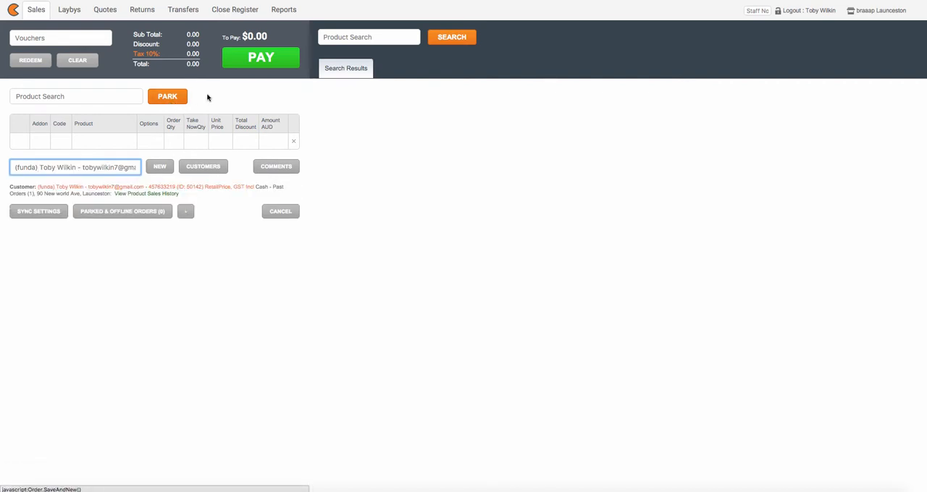
# Step: Add five "Gift Voucher 50 plus - $100" items to the sale as Take now
pyautogui.click(88, 142)
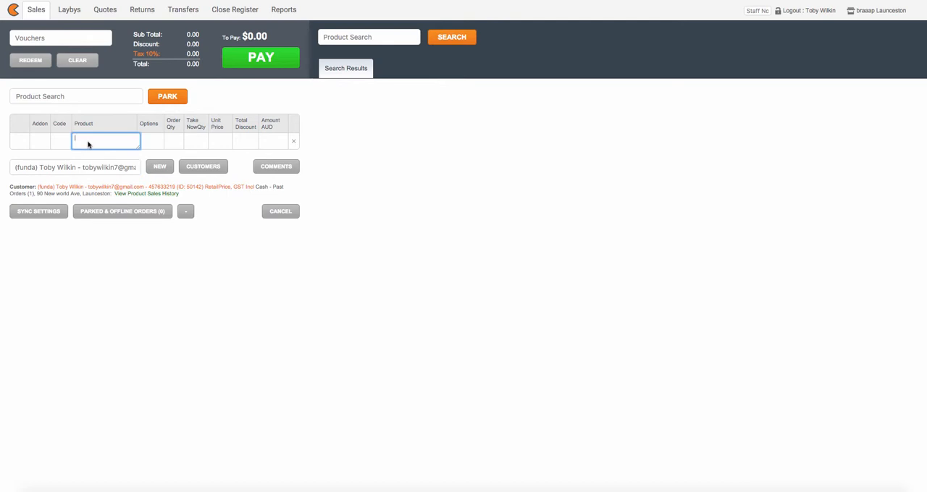
pyautogui.write('gift')
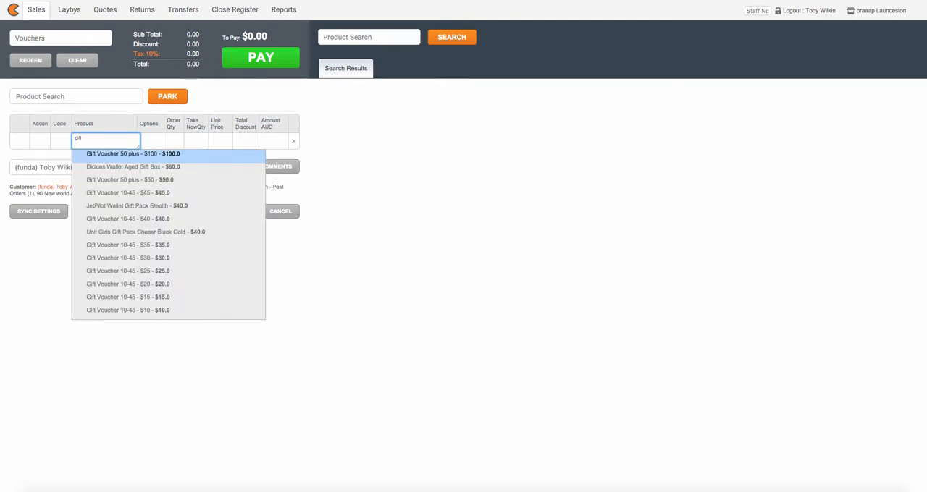
pyautogui.click(160, 158)
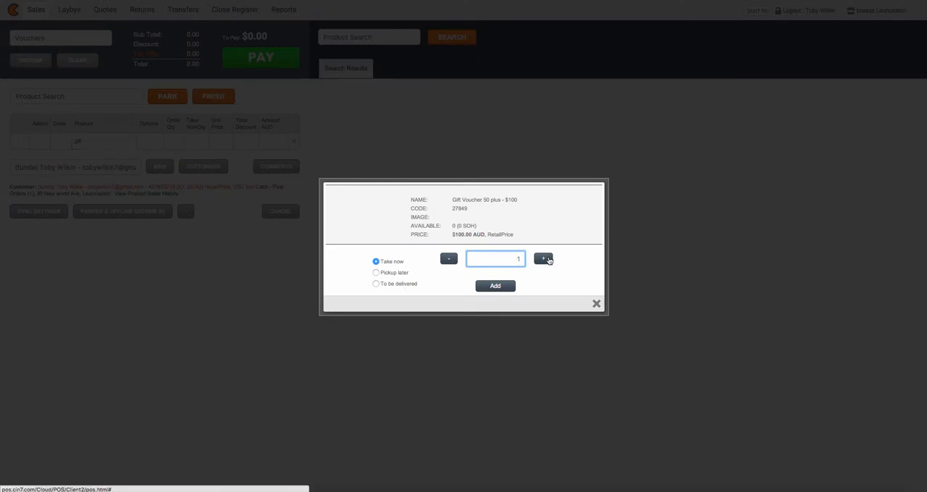
pyautogui.click(548, 261)
pyautogui.click(549, 261)
pyautogui.click(498, 286)
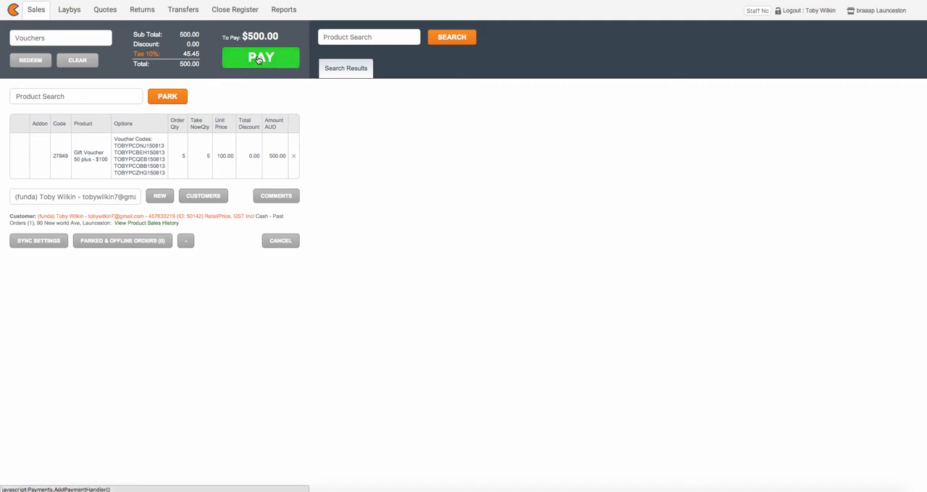
# Step: Pay the full 500.00 for the gift vouchers On Account and close the tax invoice
pyautogui.click(255, 58)
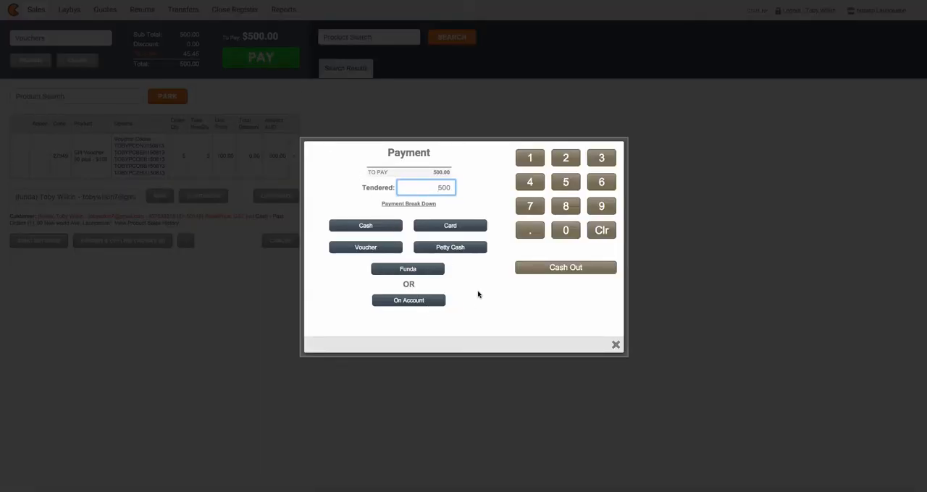
pyautogui.click(417, 301)
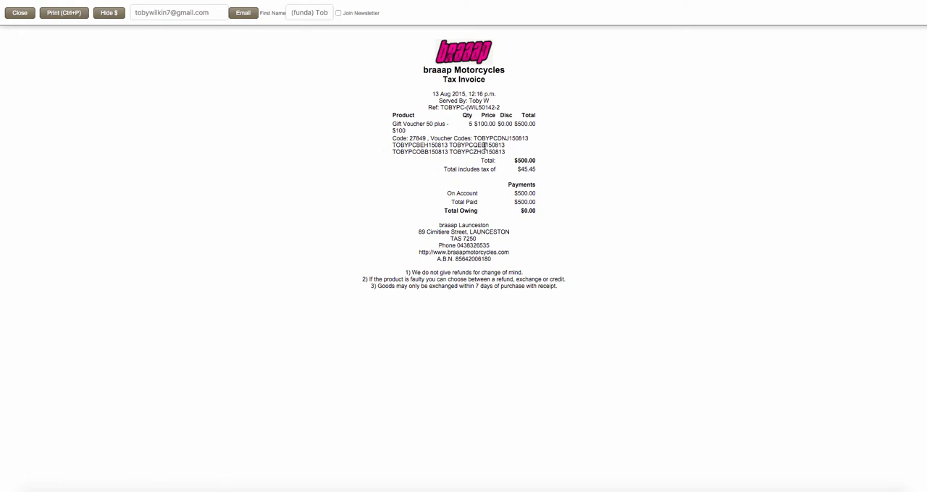
pyautogui.click(21, 14)
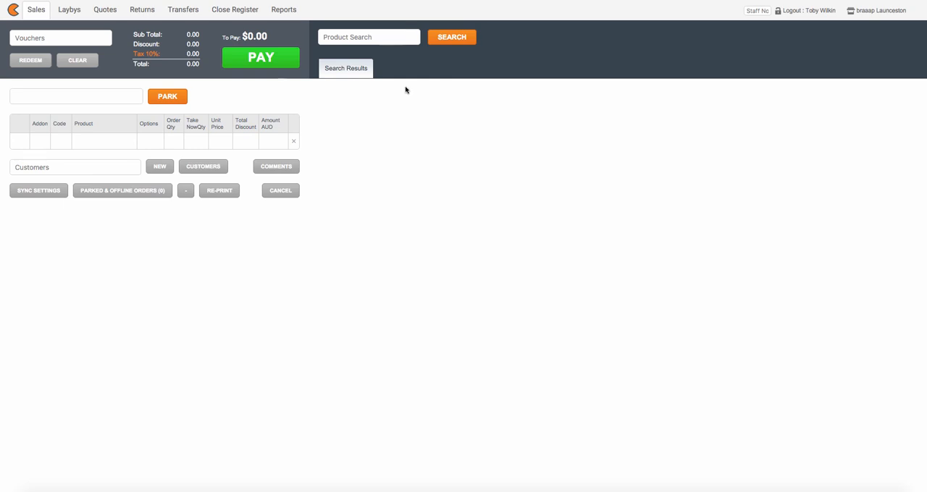
pyautogui.click(751, 0)
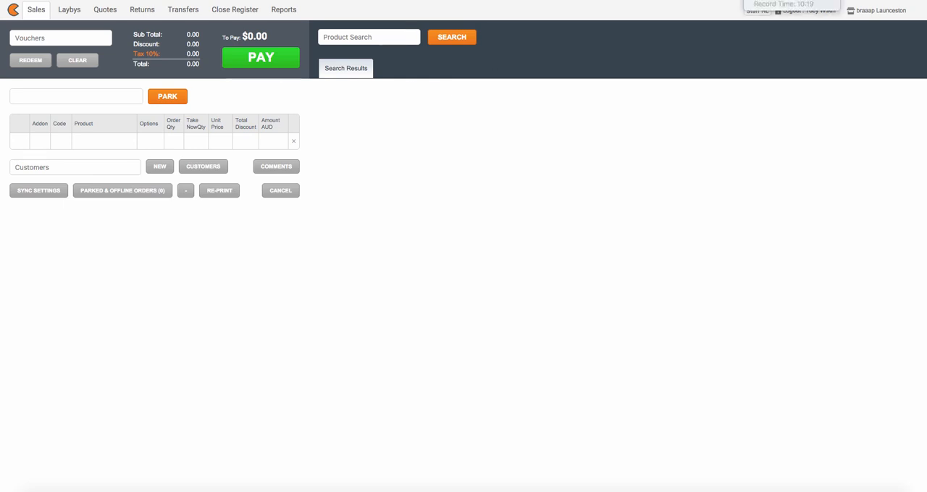